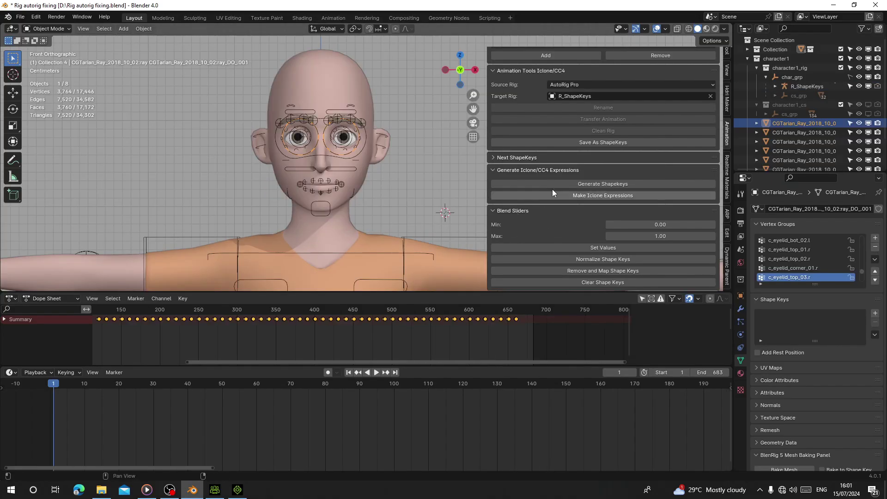
Generate shape keys from the rig's face poses with Generate Shapekeys.
left_click(552, 184)
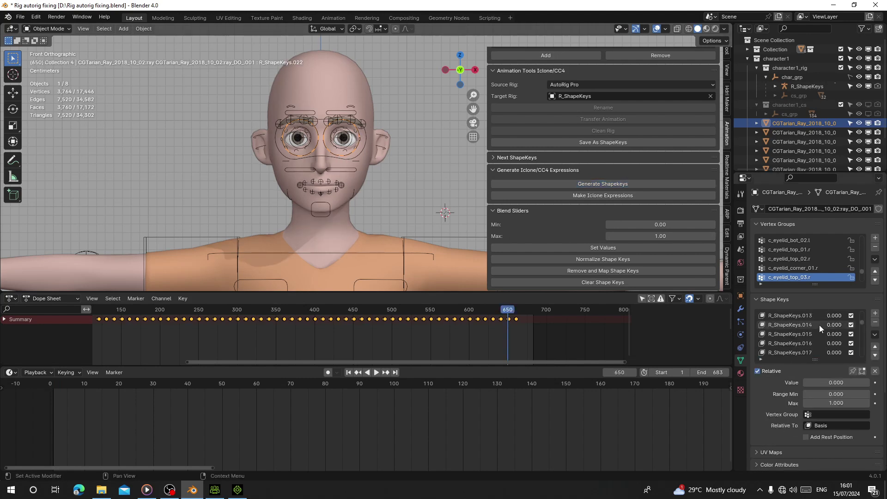
Rename the generated shape keys to iClone expression names and check the head mesh's Shape Keys list.
scroll(819, 325, "up", 10)
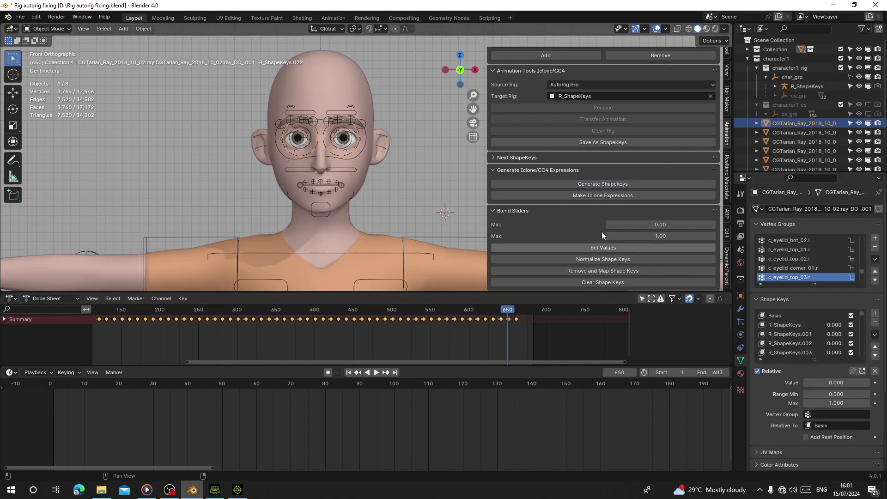
left_click(597, 195)
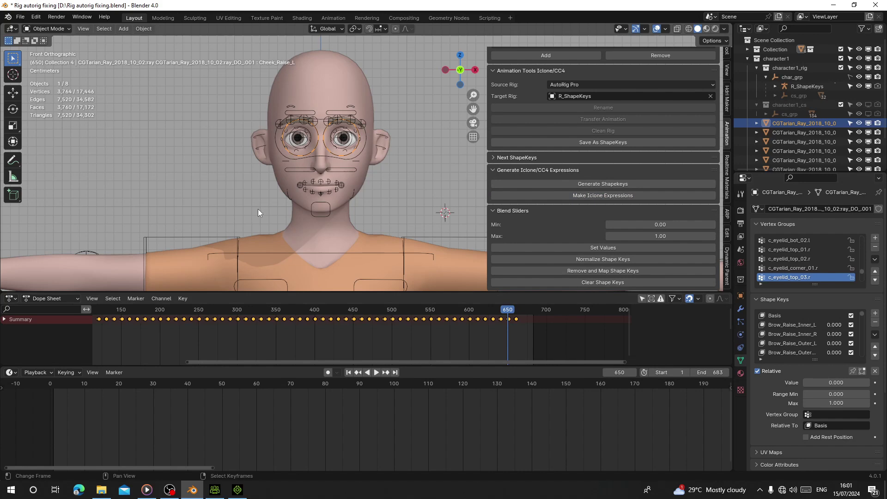
left_click(328, 166)
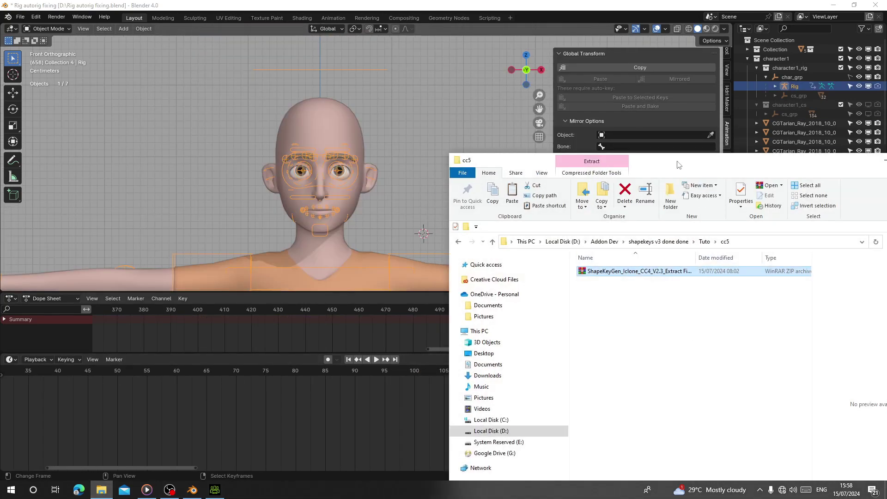
left_click_drag(678, 165, 401, 96)
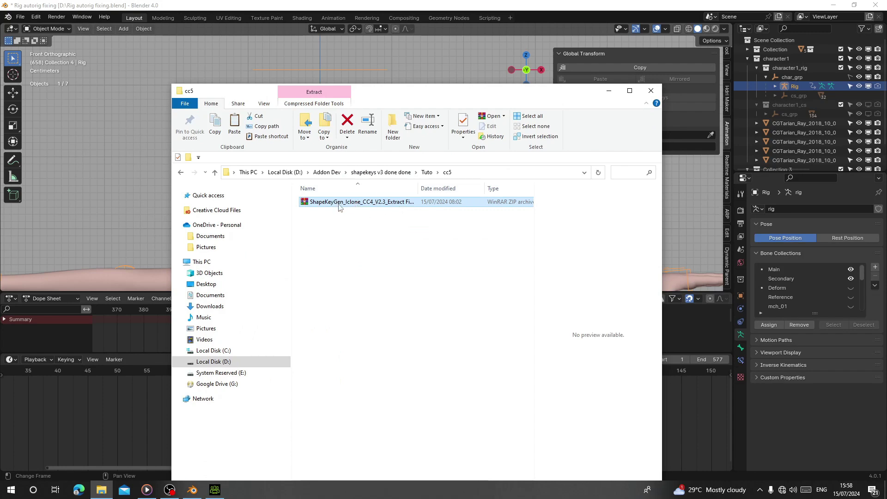
Extract the ShapeKeyGen zip into its own folder, open it, and copy the folder address.
right_click(370, 204)
left_click(389, 283)
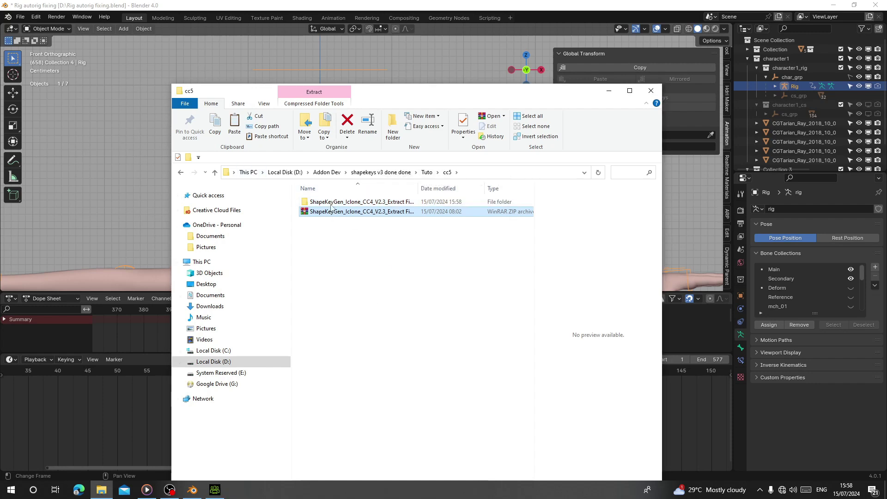
double_click(334, 202)
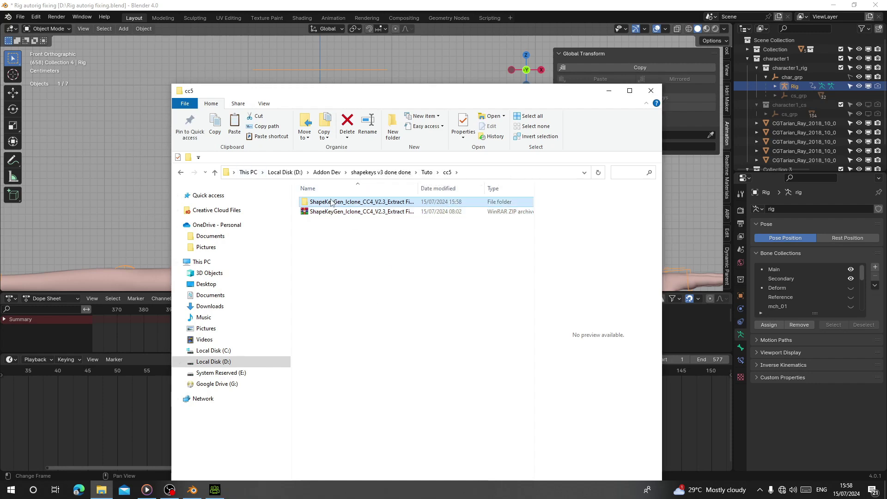
right_click(557, 171)
left_click(582, 186)
In Preferences > Add-ons, start Install and go to the pasted ShapeKeyGen folder path.
left_click(36, 17)
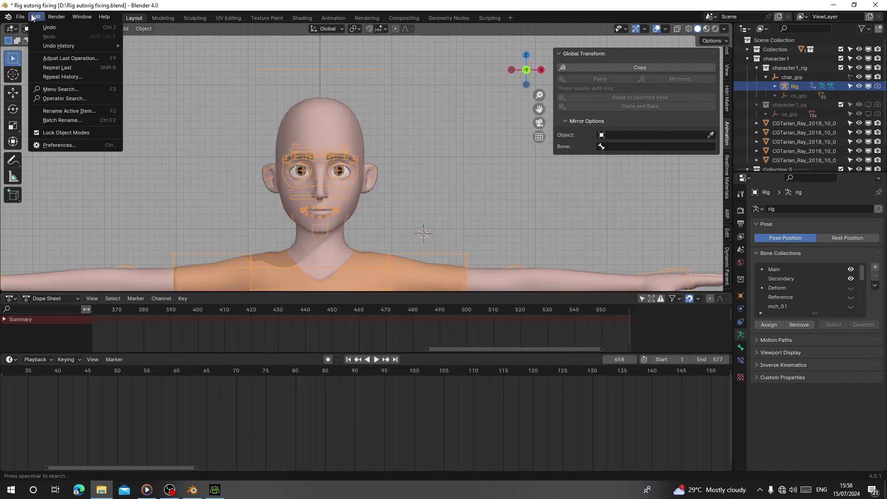
left_click(69, 143)
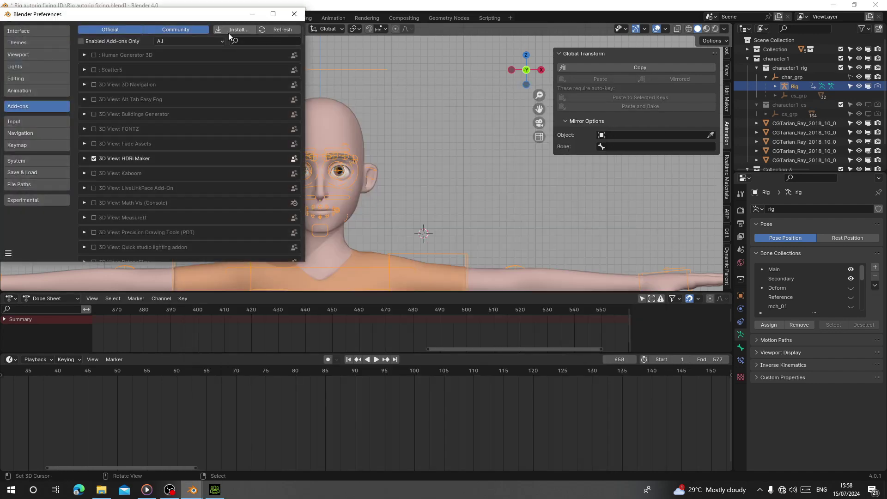
left_click(229, 32)
left_click(236, 46)
left_click(243, 26)
type("pekeys v3 done done\\Tuto\\cc5\\ShapeKeyGen_Iclone_CC4_V2.3_Extract First")
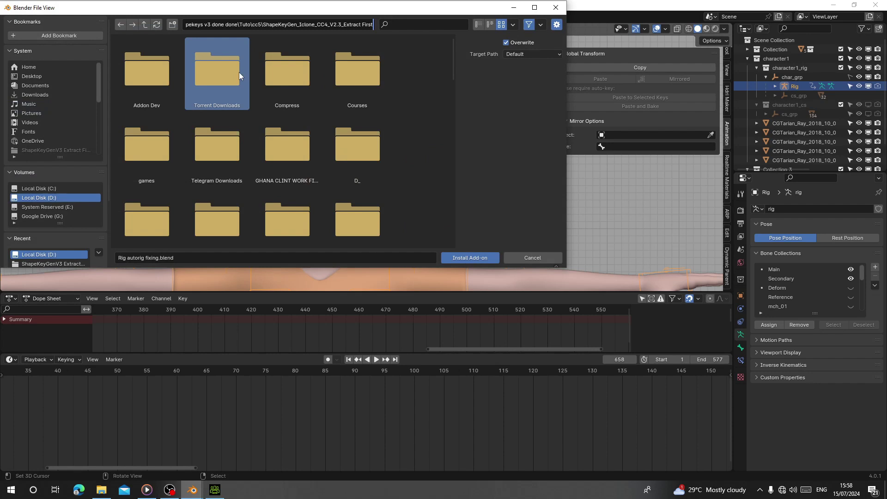
key("Return")
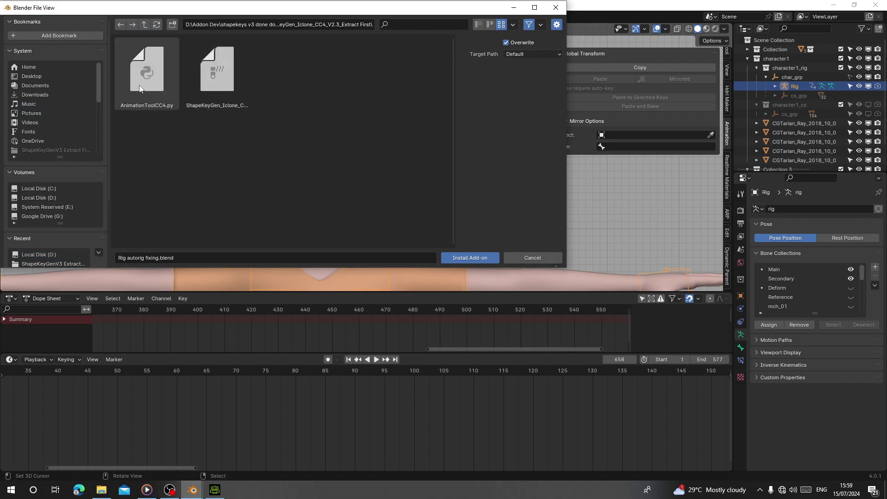
Install ShapeKeyGen_Iclone_CC4.zip and AnimationToolCC4.py, then enable ShapeKeyGenForIclone8.
left_click(227, 104)
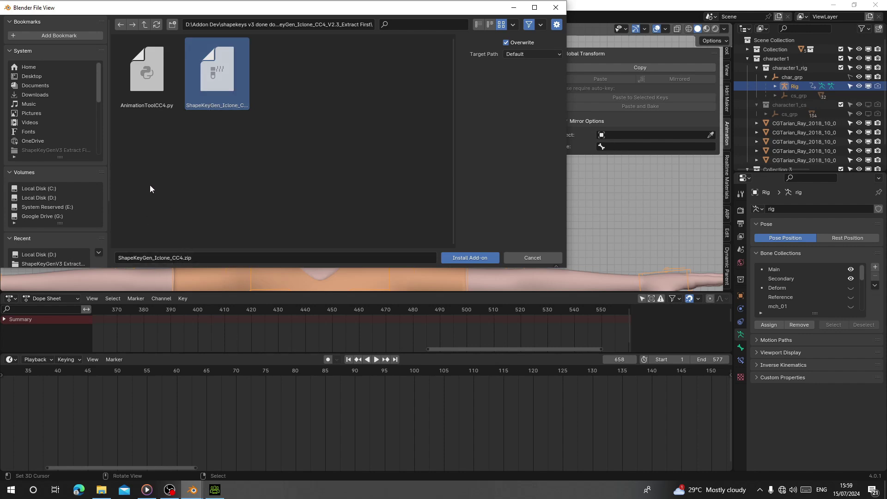
double_click(210, 84)
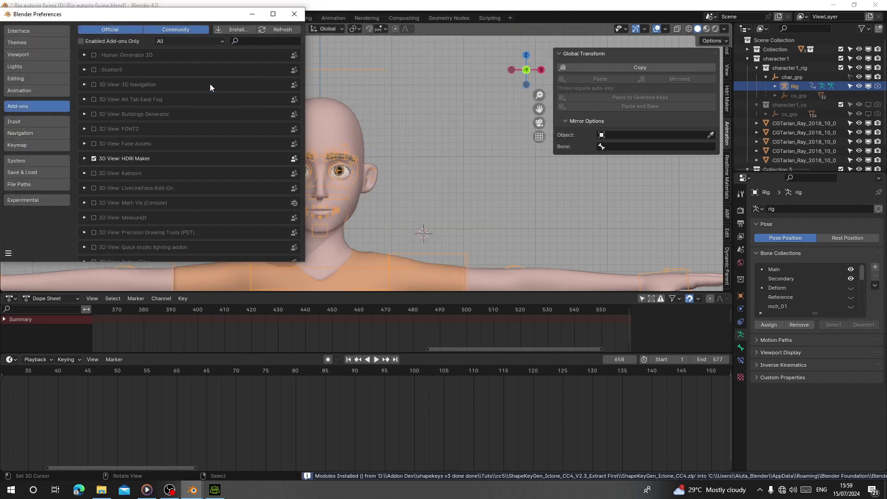
left_click(226, 31)
double_click(132, 78)
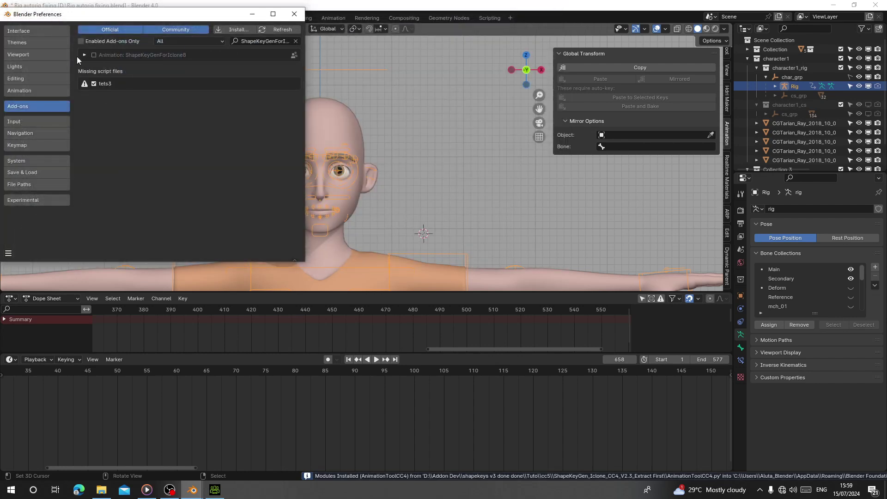
left_click(94, 55)
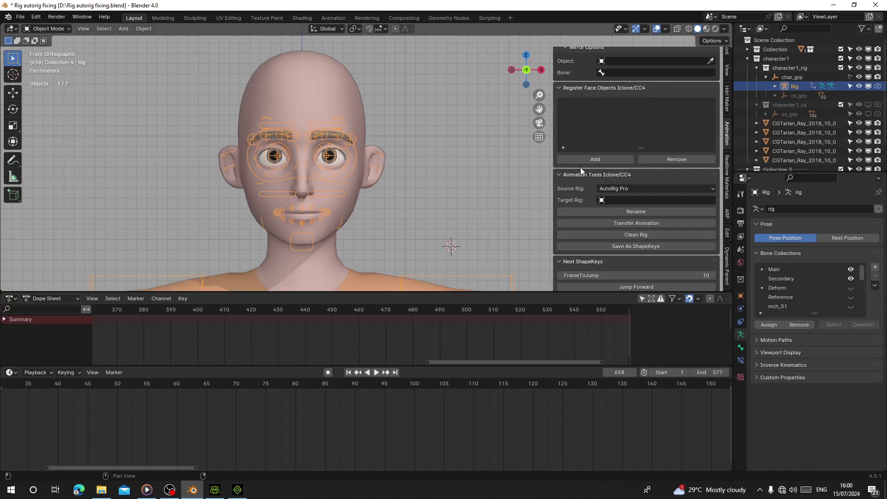
Collapse the Next ShapeKeys panel in the add-on sidebar.
scroll(616, 176, "down", 3)
scroll(575, 201, "down", 3)
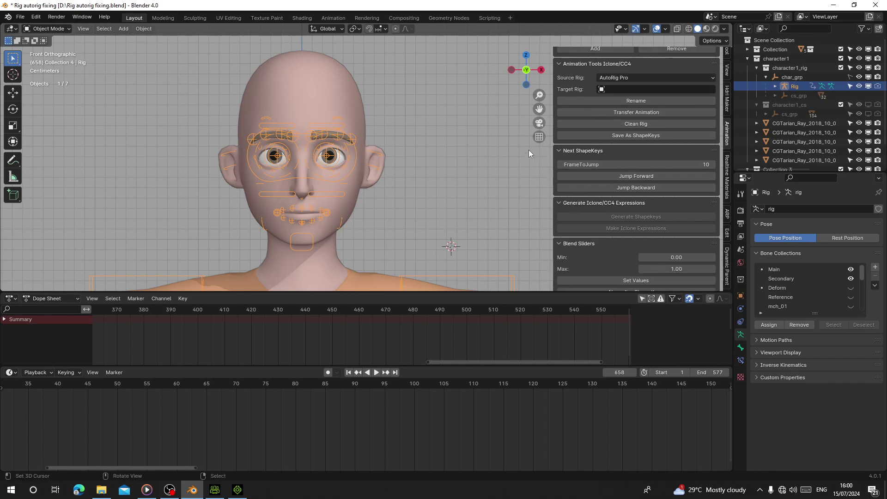
left_click(573, 151)
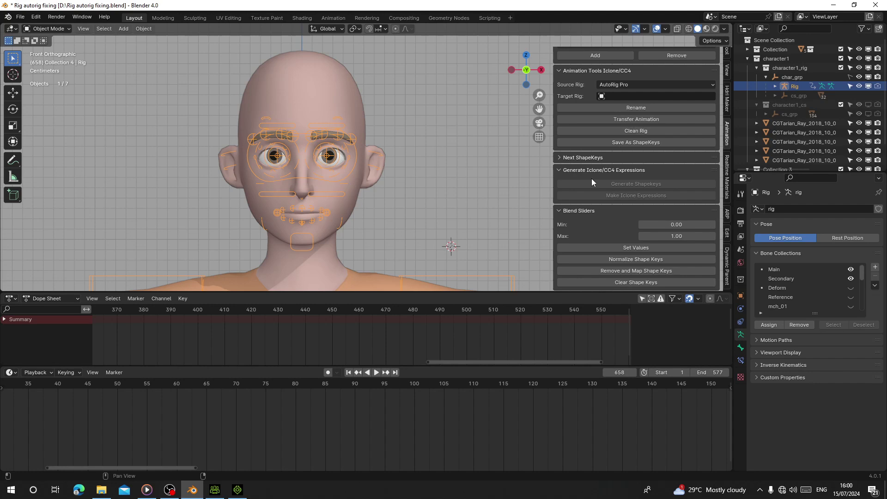
Rename the rig to R_ShapeKeys as target rig, widen the sidebar, and check Source Rig options.
scroll(578, 172, "up", 2)
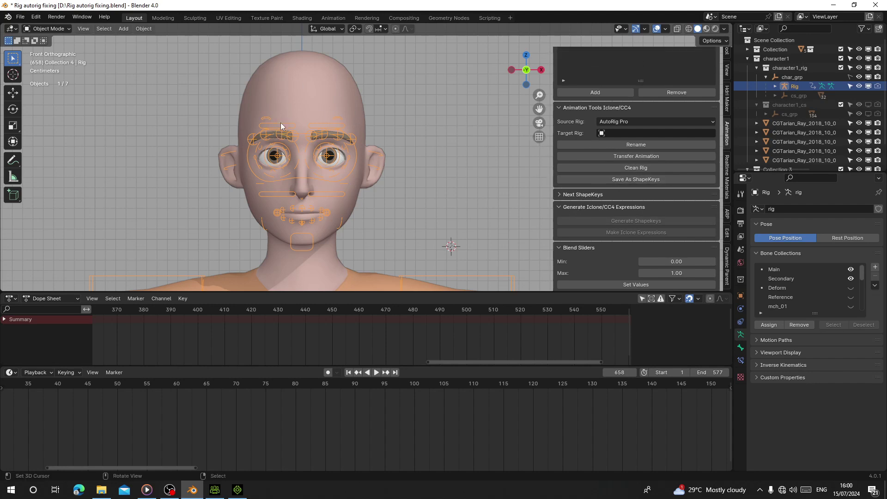
scroll(633, 159, "up", 3)
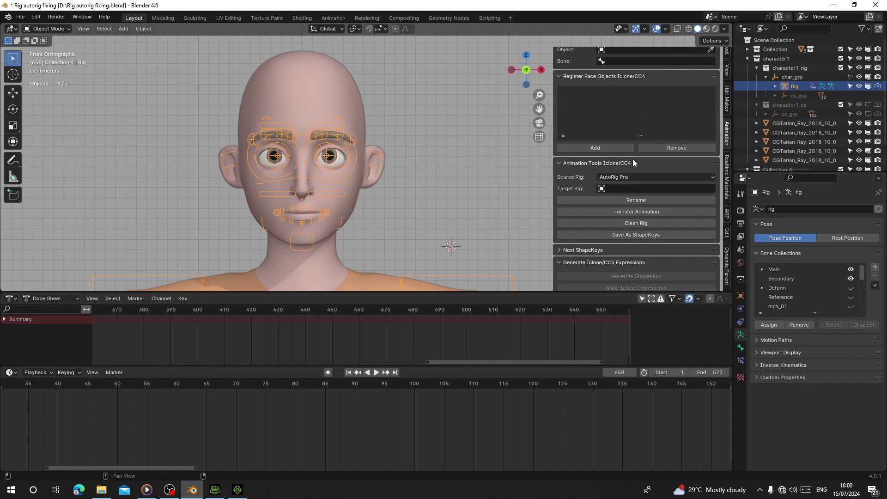
left_click(626, 202)
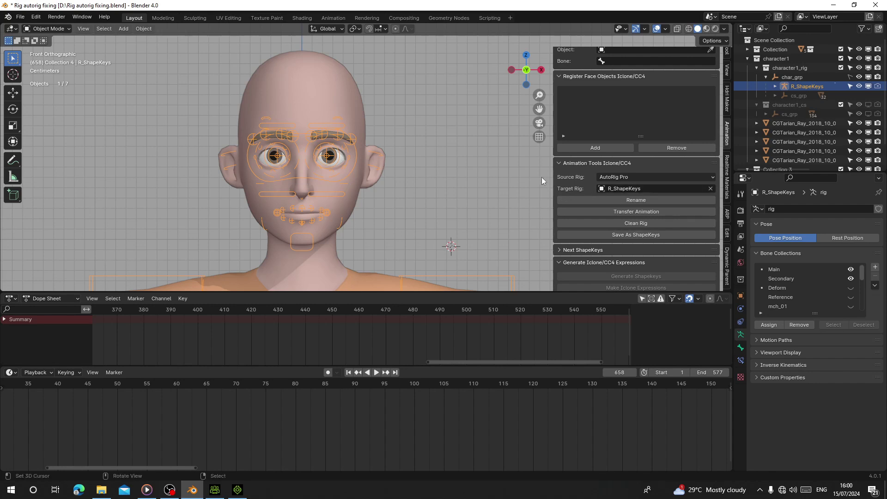
left_click_drag(552, 178, 487, 169)
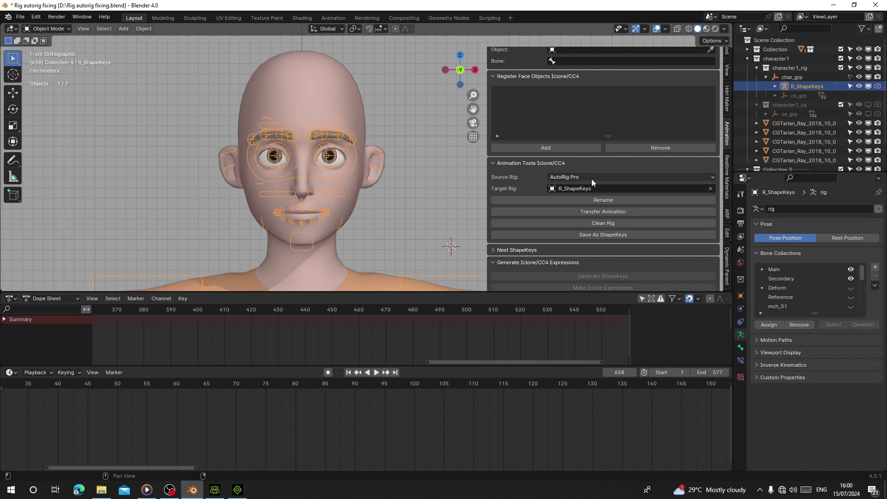
left_click(579, 179)
Register the character's face mesh as a face object, then select the R_ShapeKeys rig.
left_click(329, 95)
left_click(531, 151)
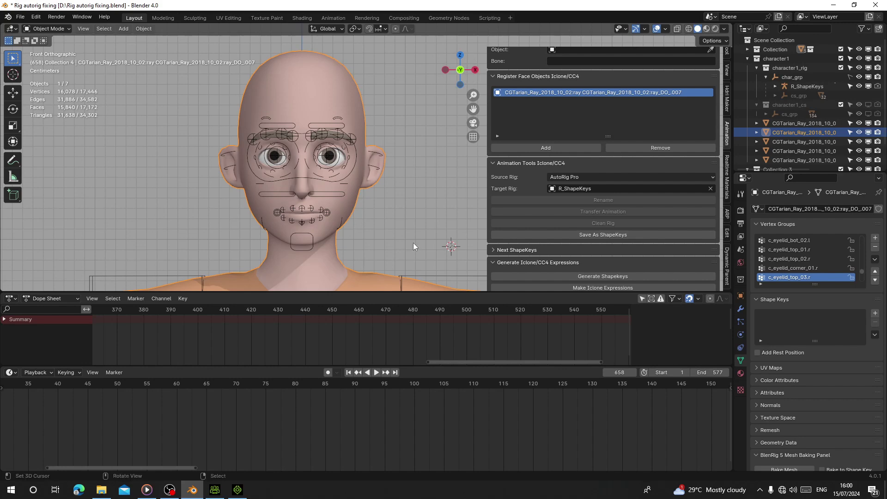
scroll(413, 246, "down", 3)
key("g")
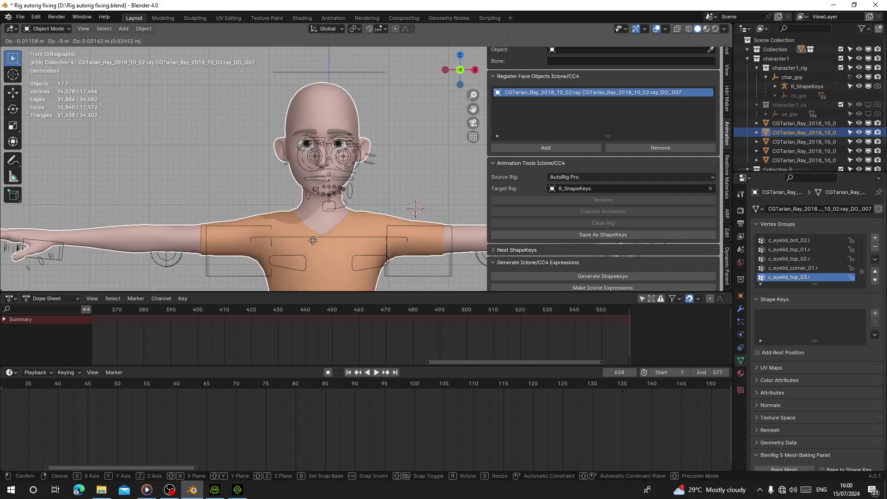
key("Escape")
left_click(368, 227)
scroll(345, 150, "down", 2)
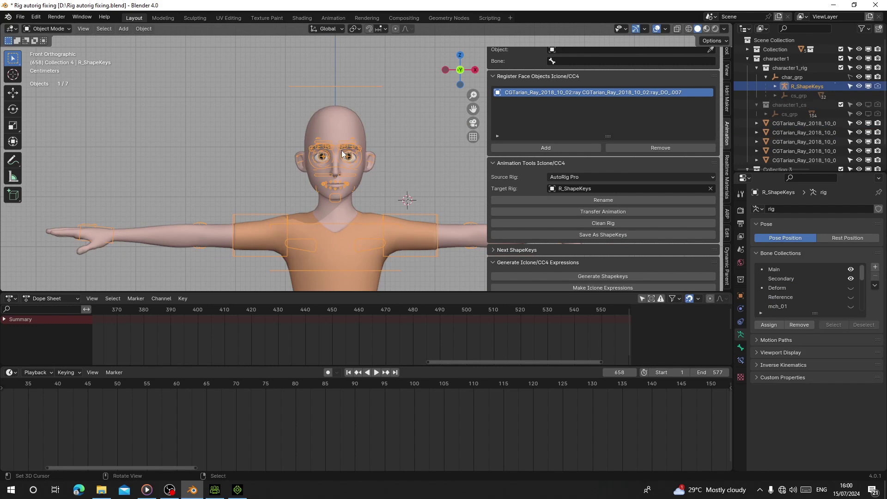
scroll(401, 176, "up", 4)
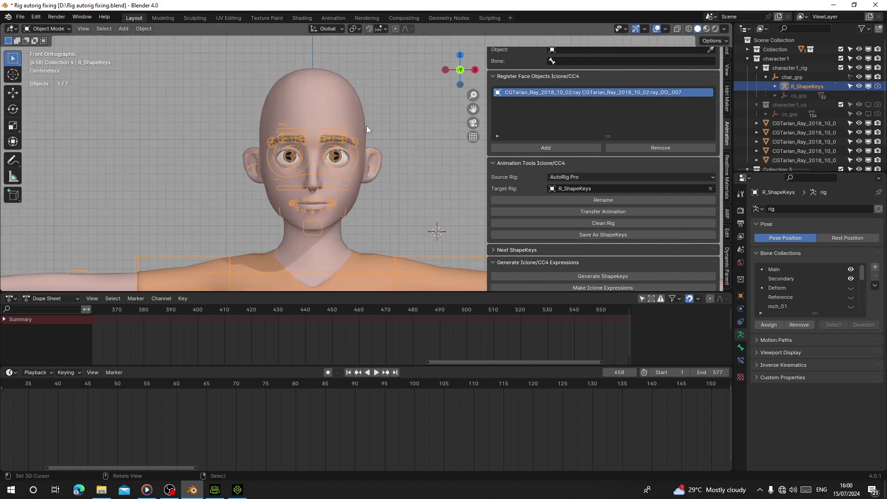
scroll(346, 152, "up", 3)
Separate both eyeballs from the eye mesh into a new object.
left_click(306, 154)
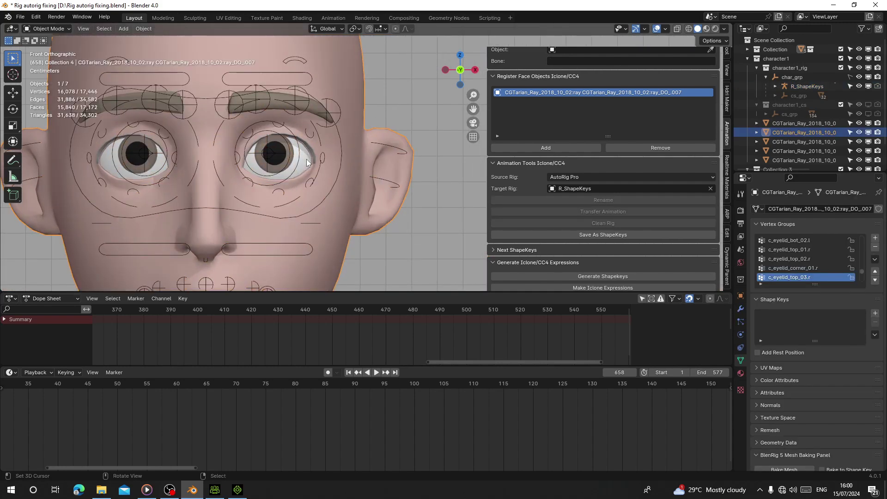
key("Tab")
left_click(307, 157)
key("l")
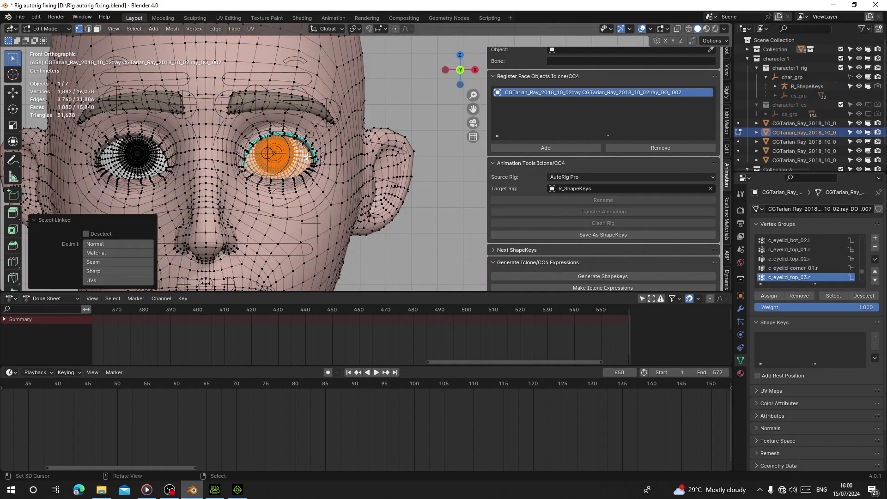
key("l")
key("p")
left_click(133, 152)
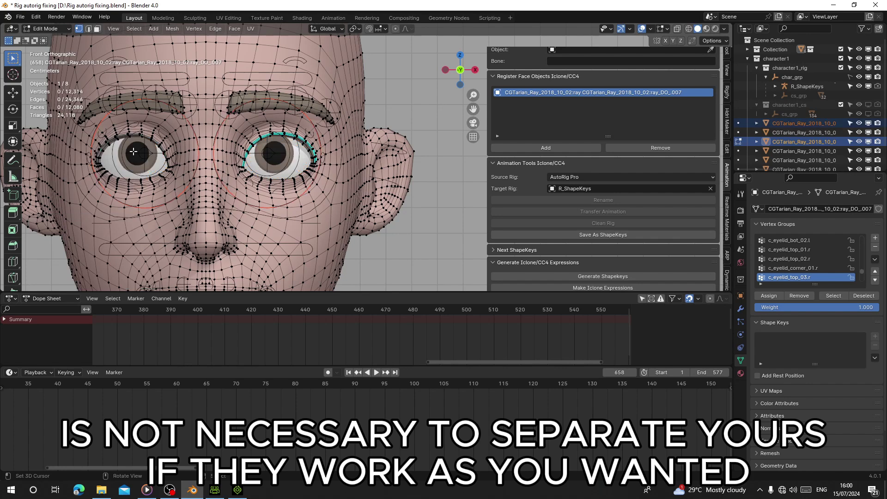
key("Tab")
Register the separated ray_DO_001 mesh as a second face object.
scroll(294, 159, "down", 2)
left_click(323, 182)
scroll(323, 182, "down", 2)
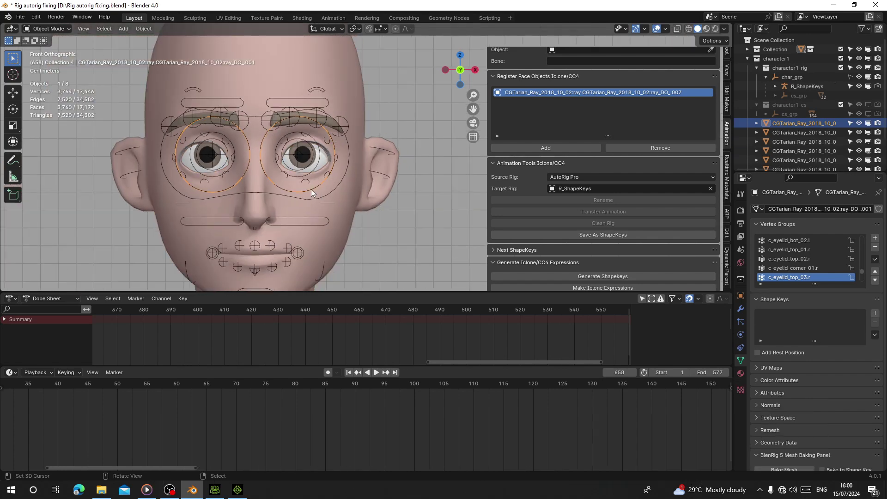
left_click(529, 148)
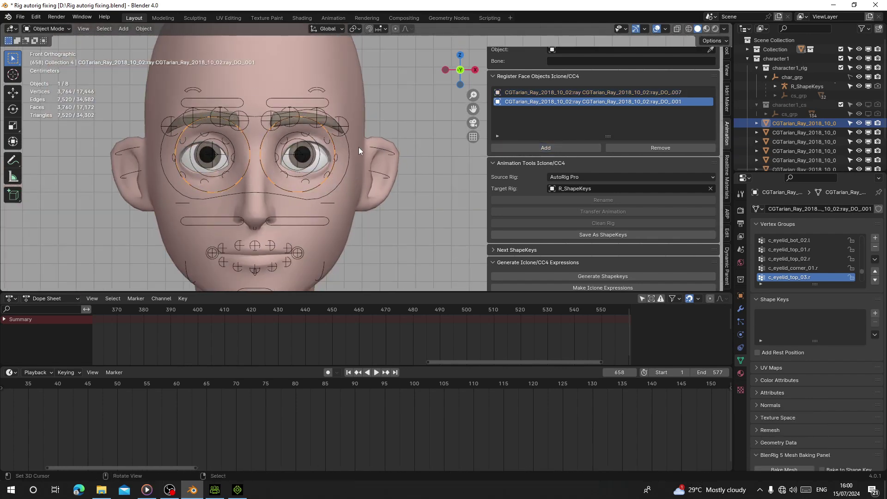
scroll(331, 178, "down", 3)
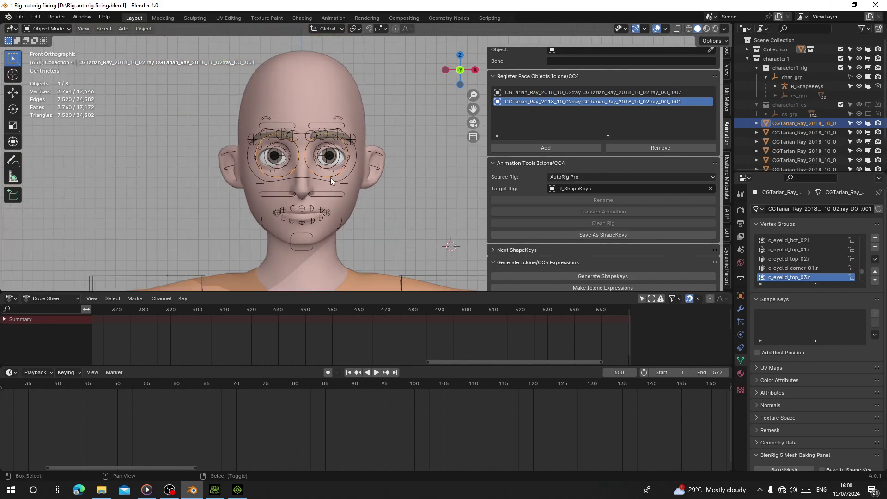
Transfer the AutoRig Pro animation onto the R_ShapeKeys rig and play it back.
left_click(351, 163)
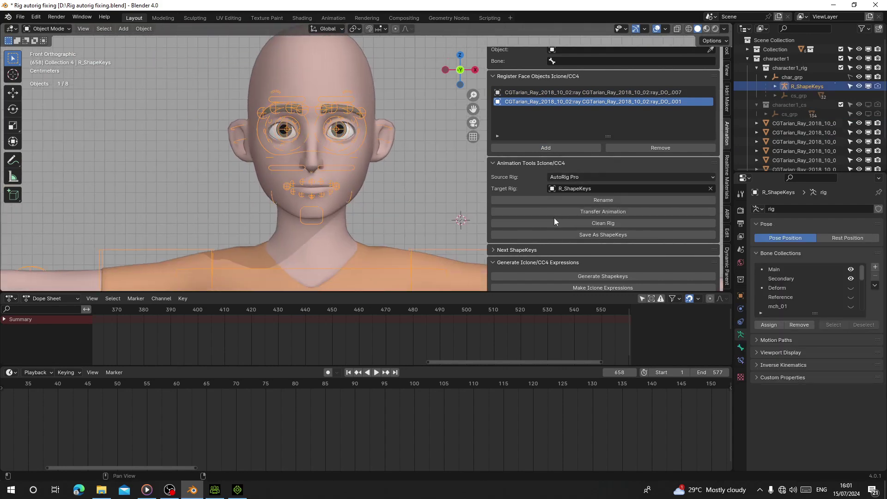
left_click(574, 211)
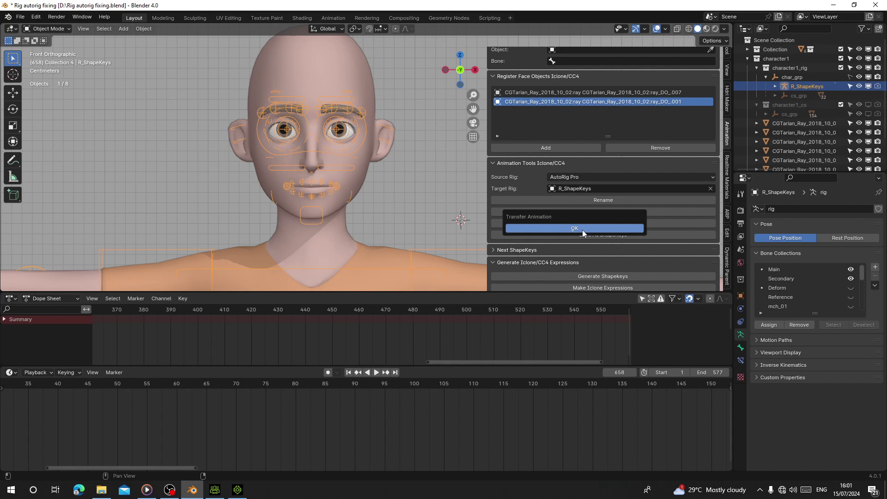
scroll(454, 393, "down", 3)
key("space")
scroll(472, 324, "down", 6)
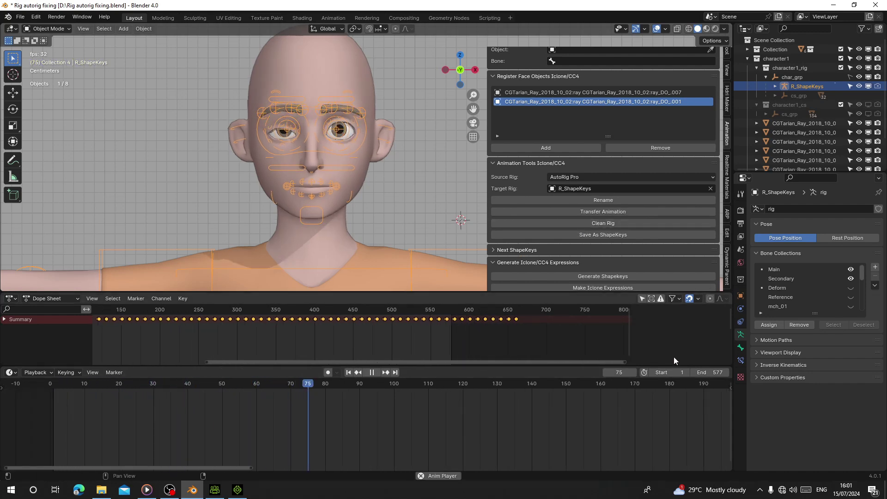
Extend the end frame to 683, review in front view, stop playback and return to frame 1.
mouse_move(714, 372)
left_mouse_down()
mouse_move(729, 372)
mouse_move(711, 372)
left_mouse_up()
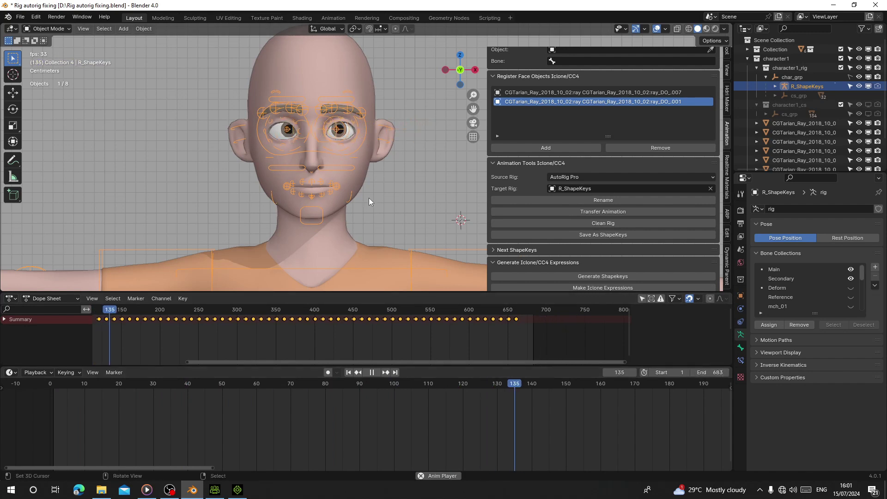
scroll(311, 146, "up", 3)
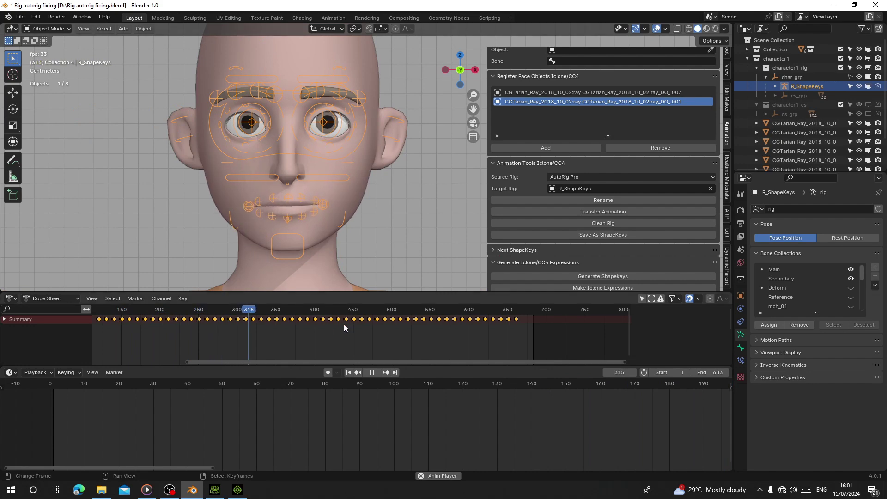
left_click(437, 335)
scroll(322, 135, "down", 3)
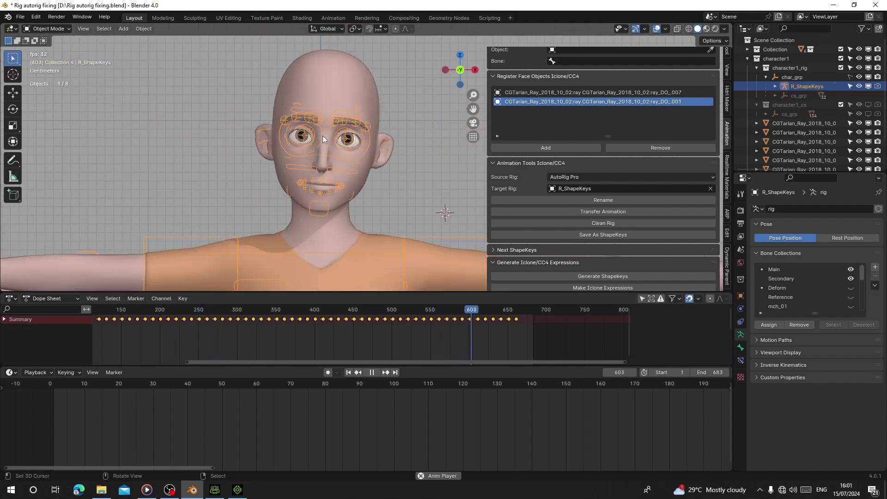
key("KP_1")
key("space")
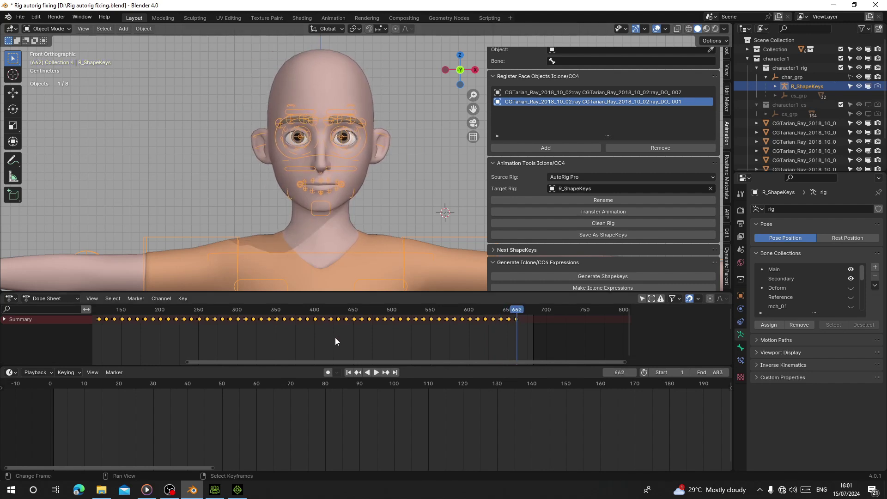
left_click(348, 372)
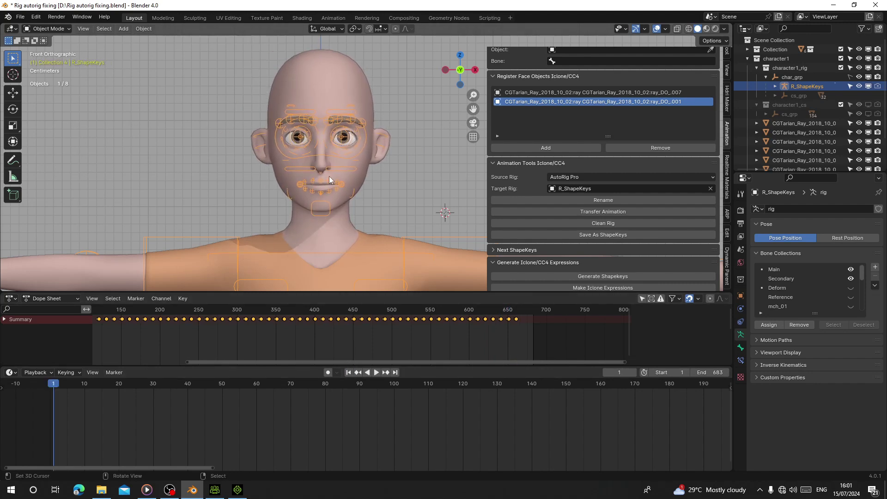
scroll(586, 168, "down", 4)
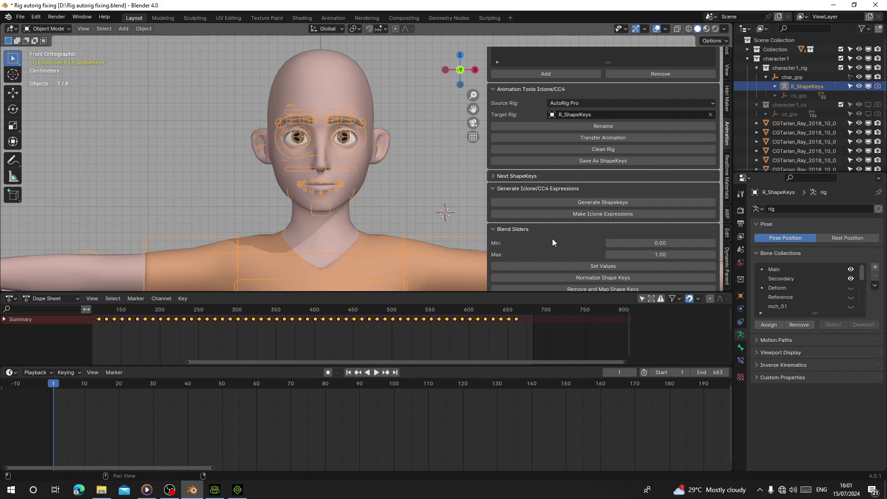
Select the head and ray_DO_001 meshes, make iClone expressions, then reselect head mesh ray_DO_007.
left_click(353, 227)
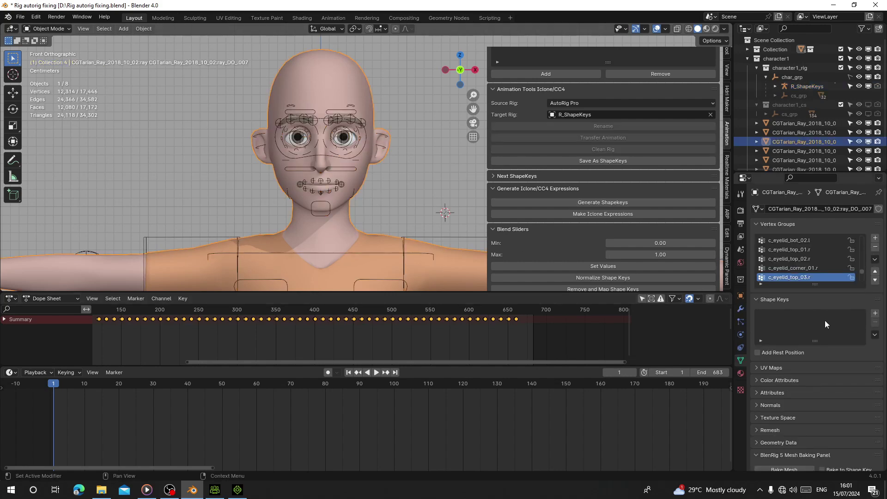
left_click(355, 141)
left_click(355, 141)
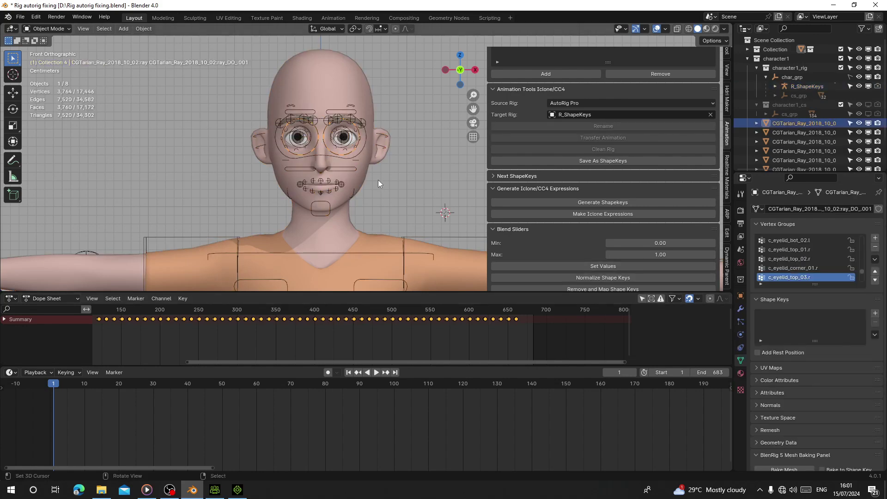
scroll(531, 229, "down", 2)
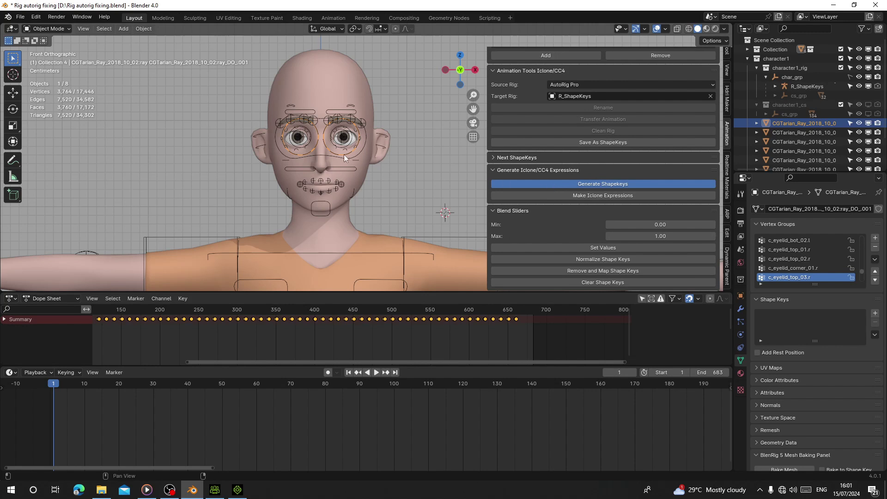
scroll(819, 325, "up", 10)
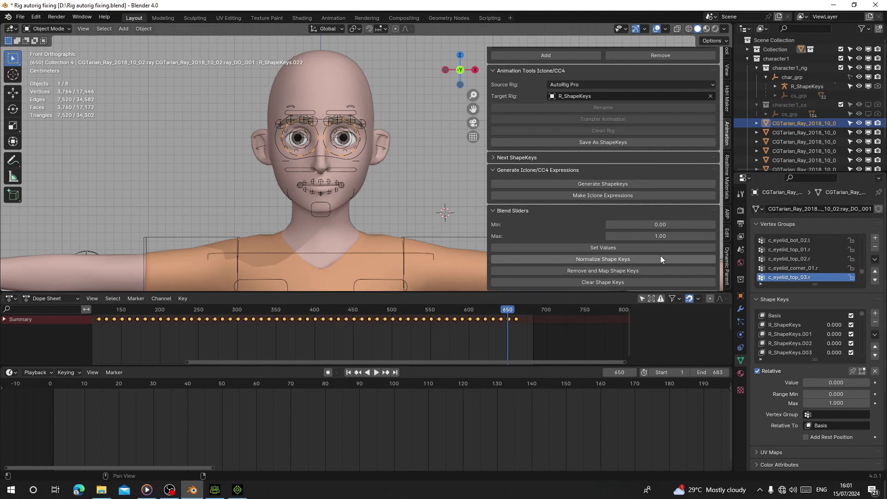
left_click(597, 195)
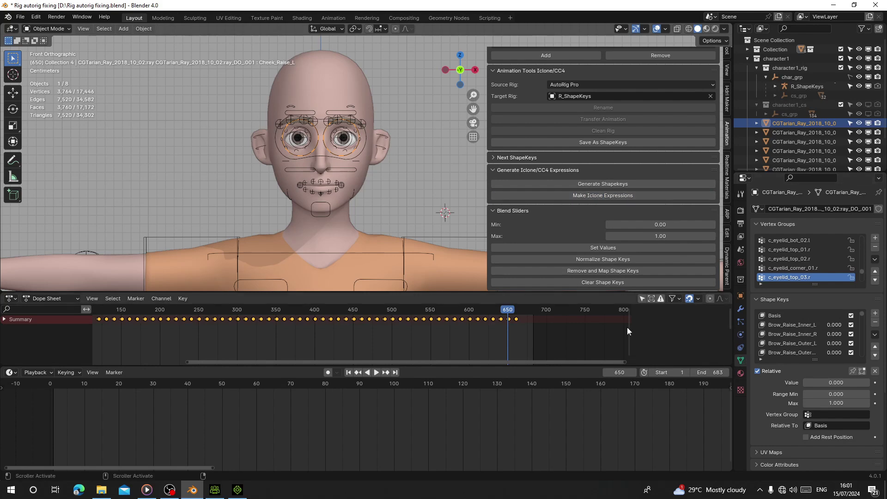
scroll(276, 183, "up", 3)
left_click(329, 167)
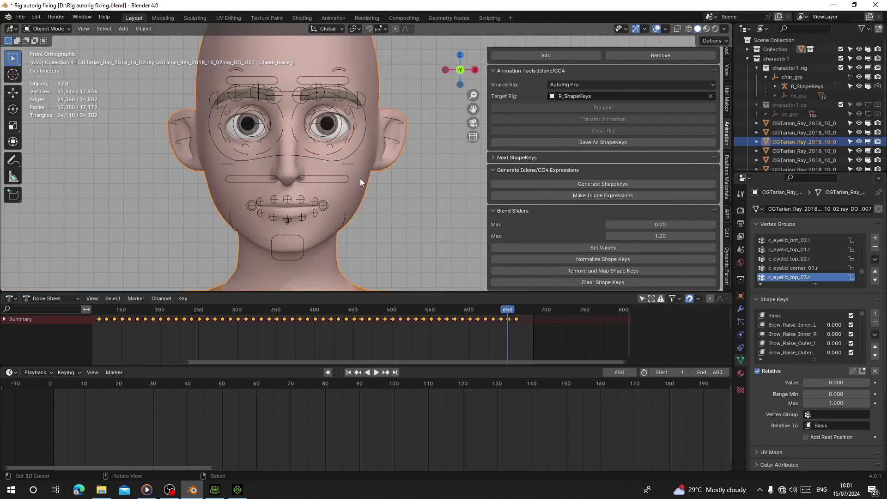
Clean the R_ShapeKeys rig's animation and pose, and return to the first frame.
left_click(340, 173)
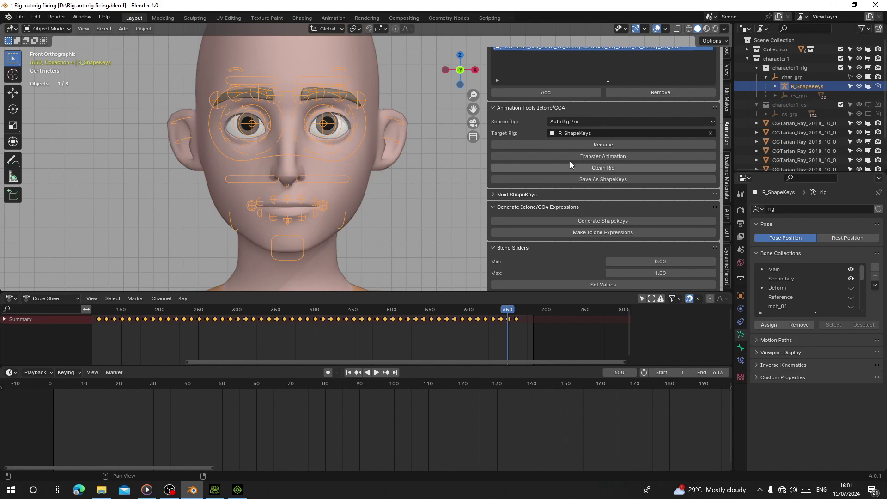
left_click(576, 165)
scroll(397, 181, "down", 2)
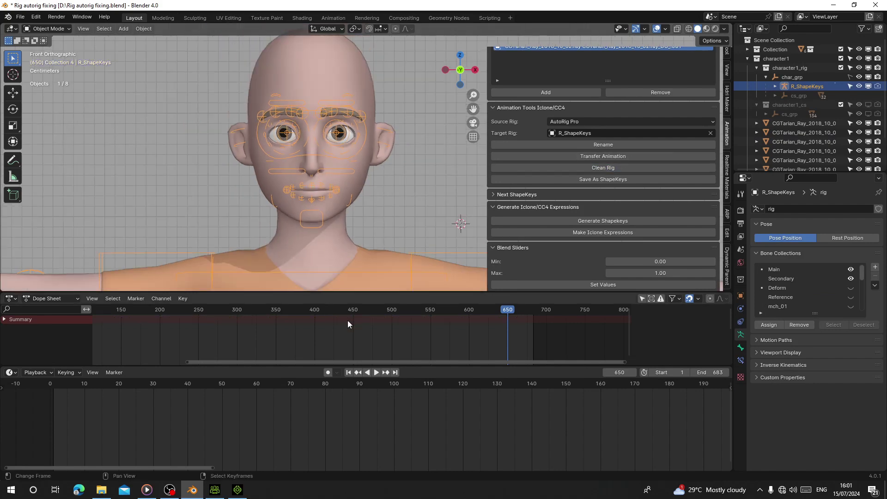
left_click(348, 372)
scroll(344, 130, "up", 2)
Test the head mesh's Brow_Raise_Inner_L and Jaw_Open shape keys, using the name filter.
left_click(365, 173)
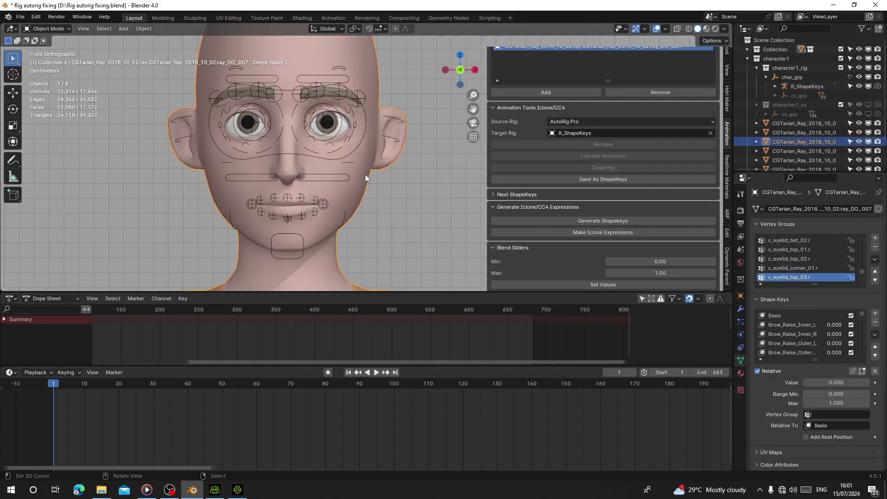
left_click(806, 323)
left_click_drag(831, 387, 832, 383)
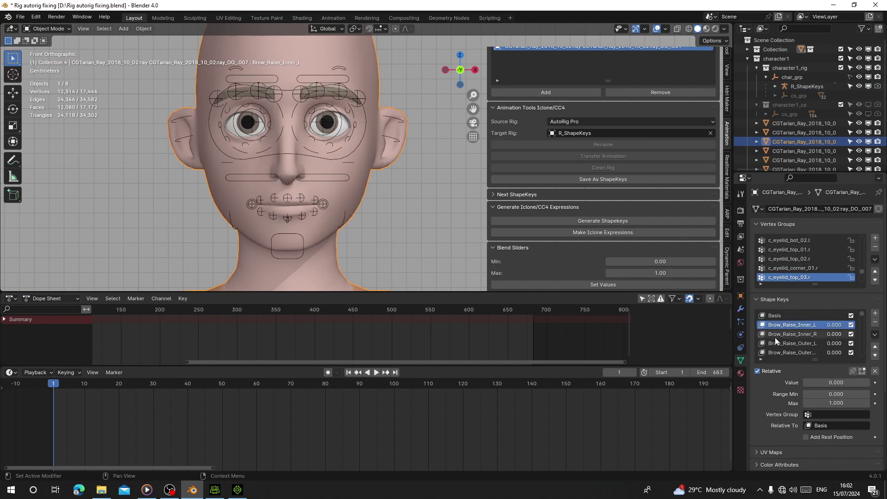
left_click(760, 359)
left_click(773, 368)
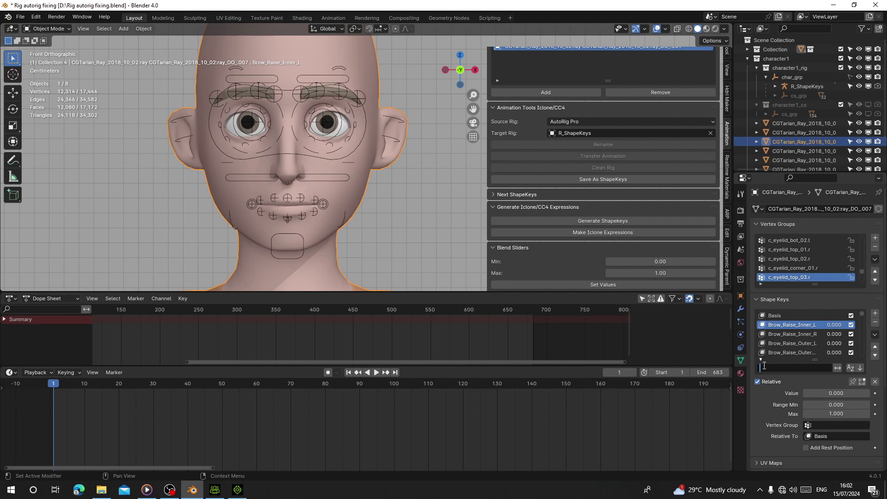
left_click(785, 316)
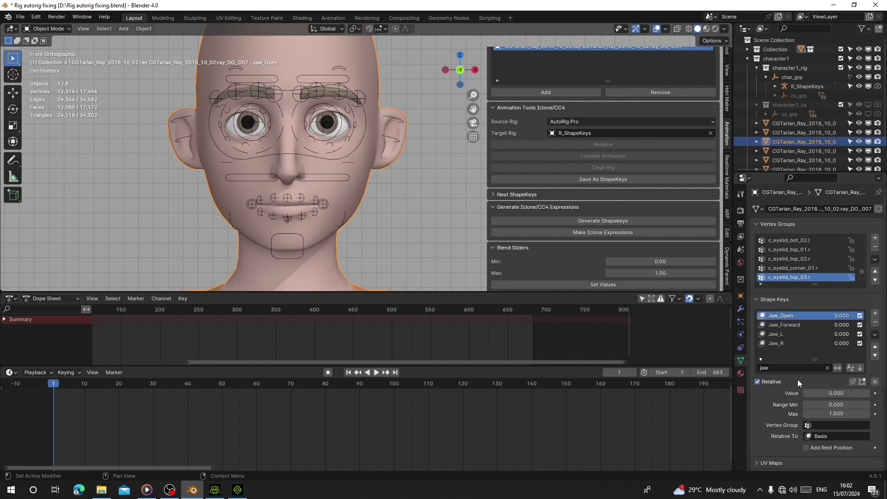
left_click_drag(829, 393, 803, 393)
Clear the shape key name filter to restore the full list and revisit the Blend Sliders section.
left_click(802, 367)
key("BackSpace")
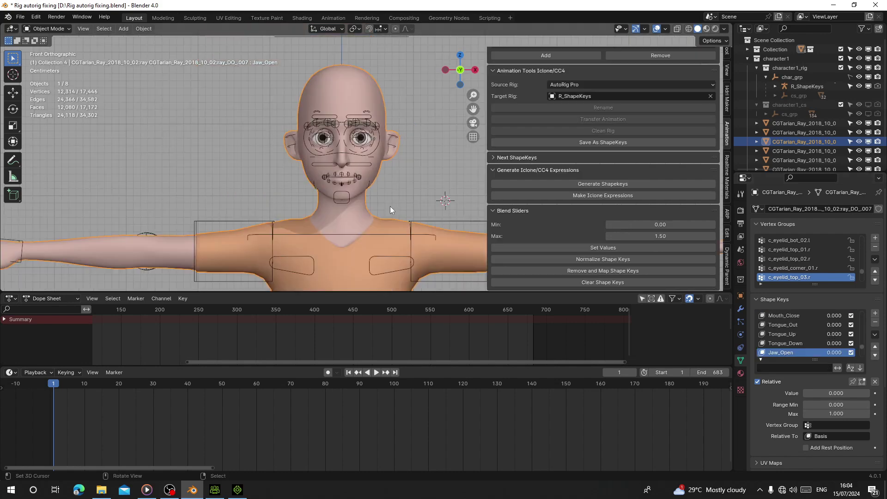
scroll(391, 206, "up", 2)
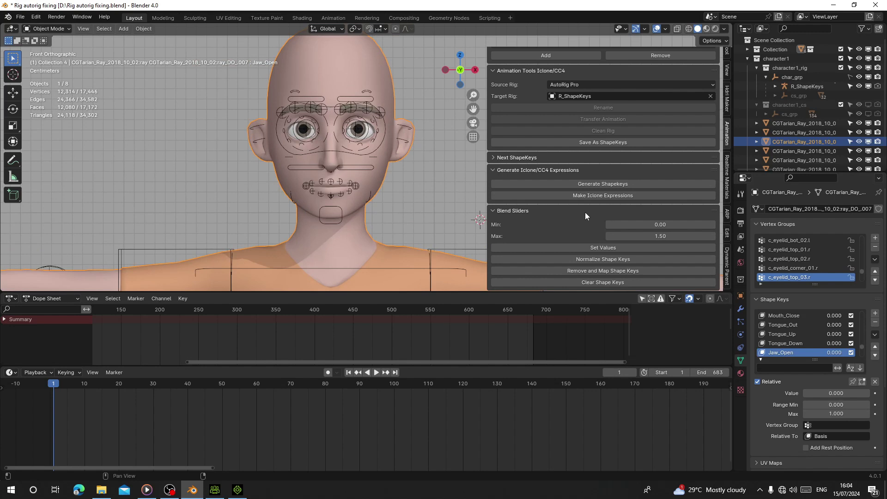
left_click(494, 210)
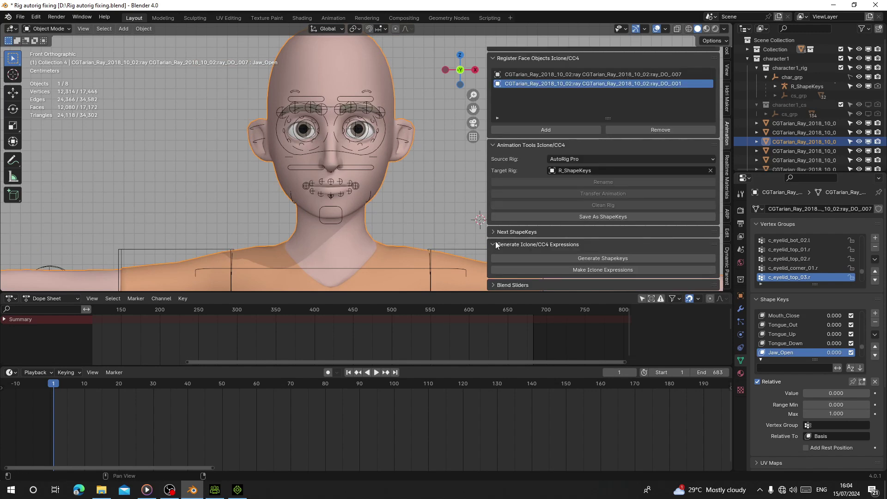
left_click(516, 283)
scroll(510, 284, "down", 4)
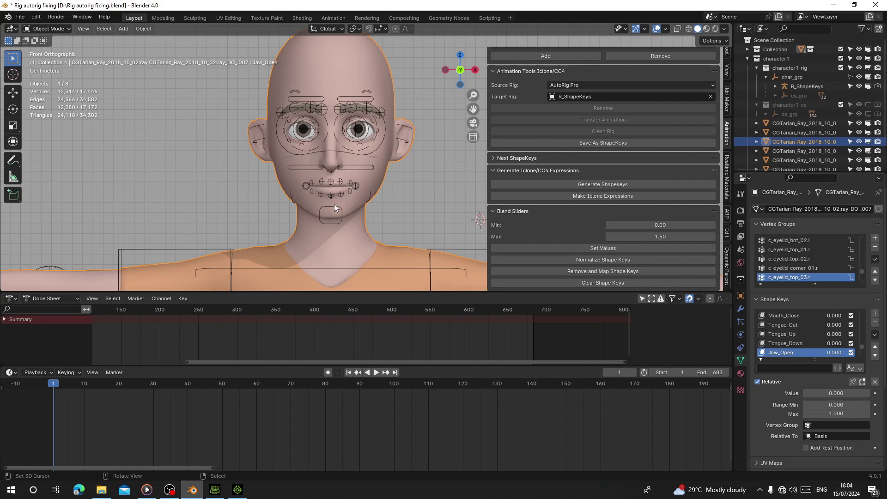
scroll(362, 228, "down", 5)
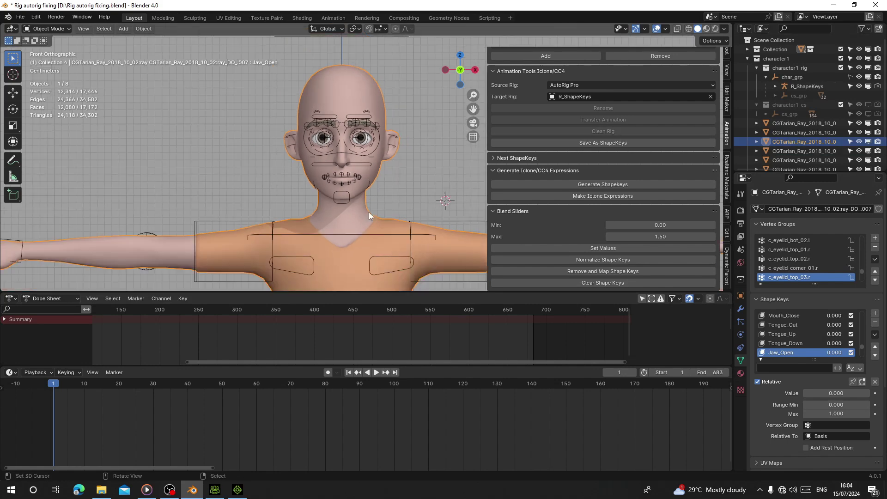
Unparent all character objects, keeping their transforms, and delete the R_ShapeKeys rig.
key("a")
left_click(408, 193, "shift")
scroll(407, 192, "down", 3)
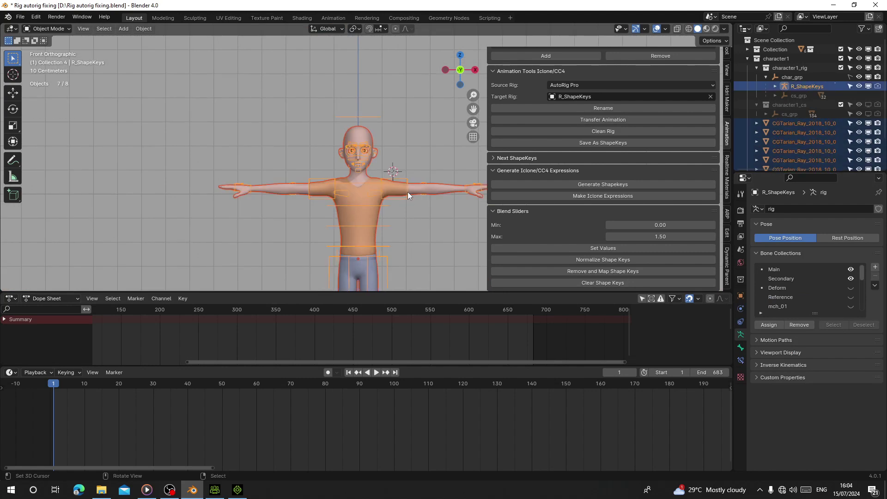
key("alt+p")
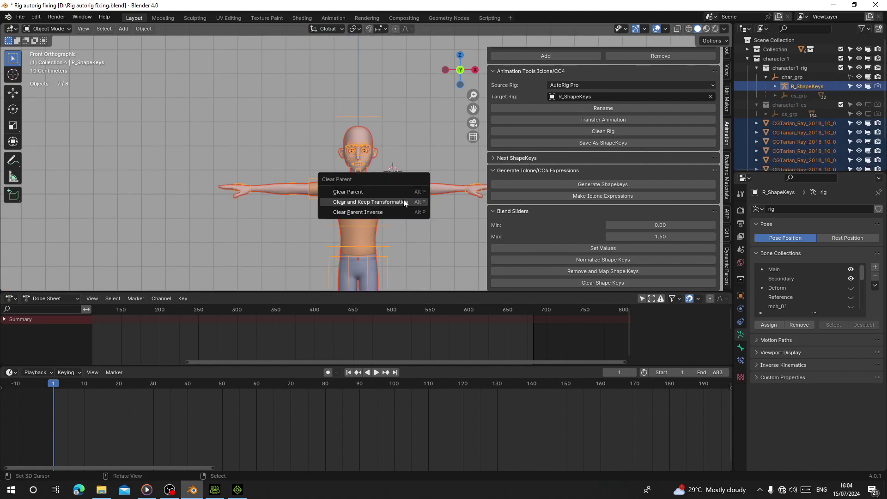
left_click(403, 202)
left_click(384, 220)
left_click(386, 223)
key("x")
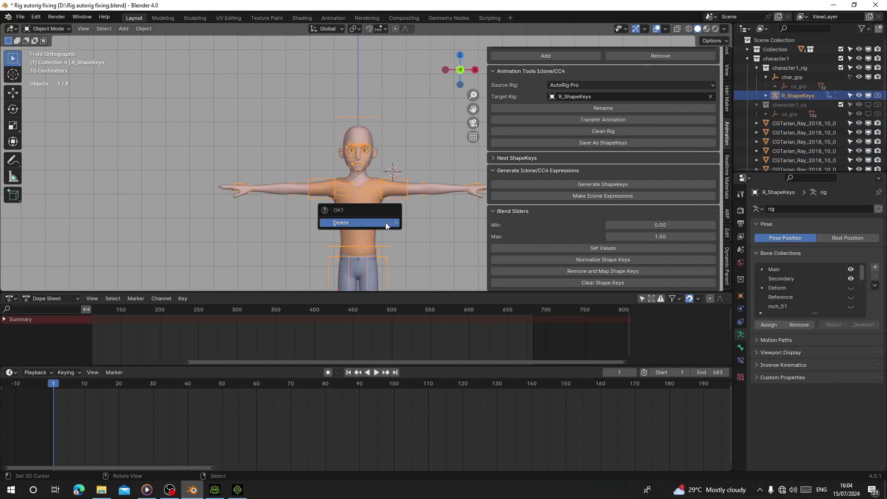
left_click(385, 223)
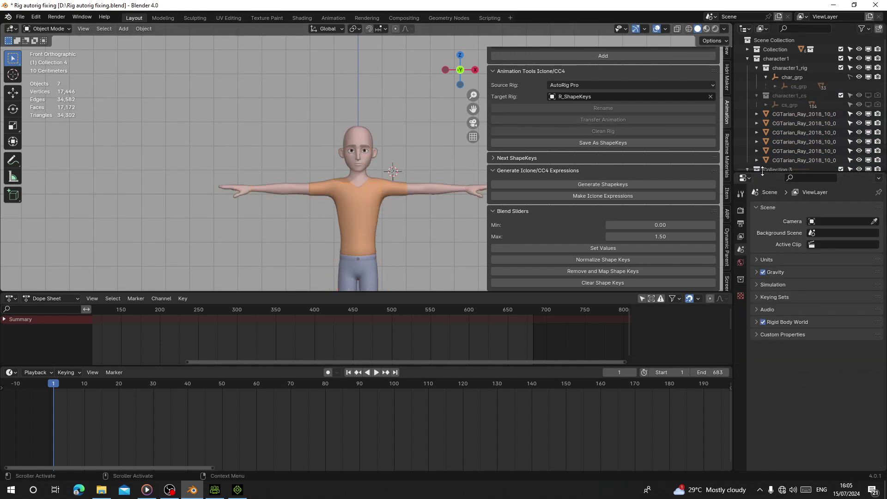
Delete the leftover empty collections, the AutoRig Pro collection and the cs_grp control group.
left_click_drag(762, 173, 763, 296)
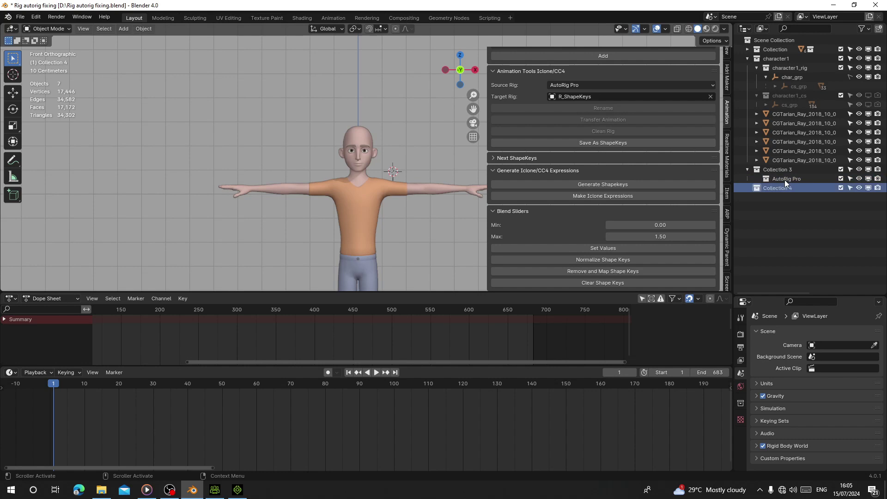
key("Delete")
left_click(784, 171)
key("Delete")
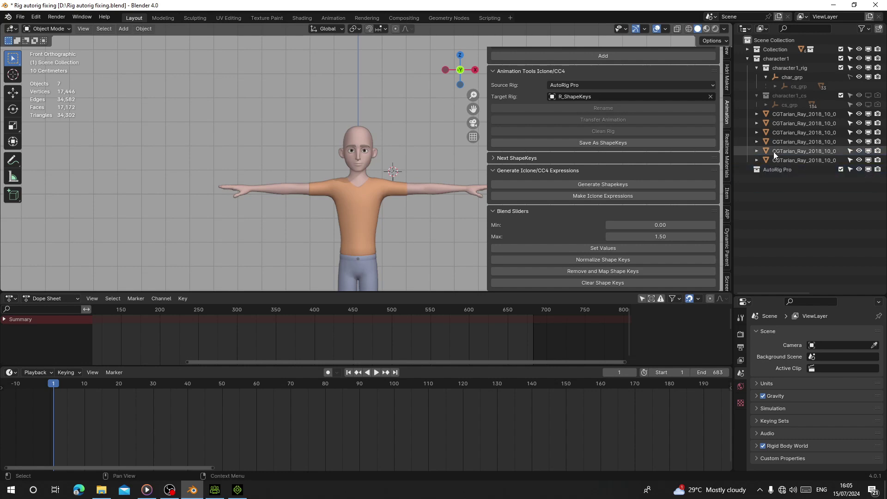
left_click(779, 170)
key("Delete")
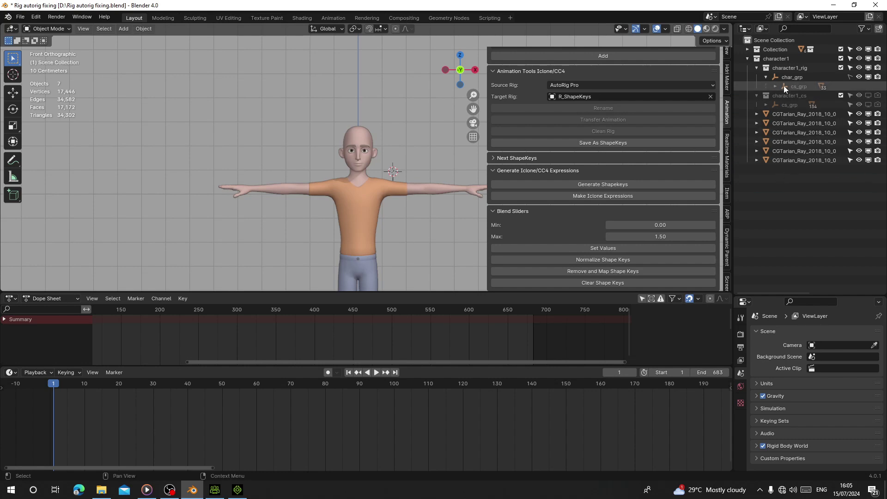
left_click(789, 103)
left_click(783, 50, "shift")
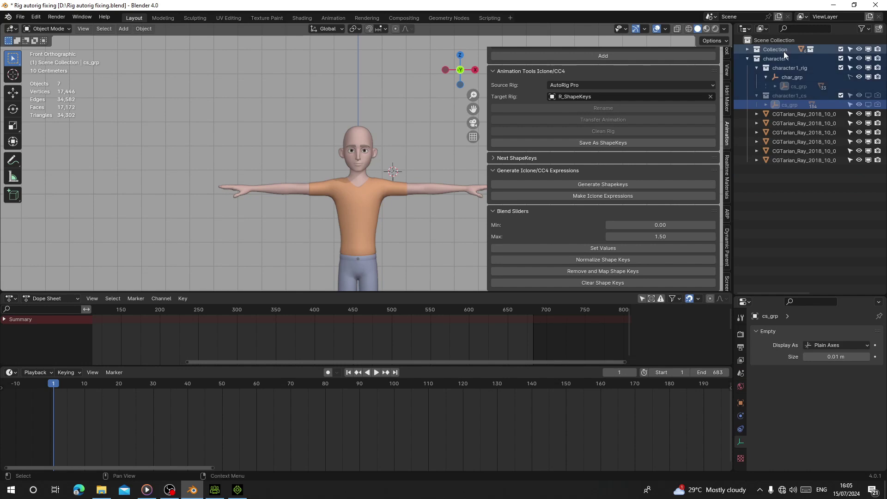
key("Delete")
Delete the remaining control shapes, undoing the accidental removal of the RAY collection.
scroll(808, 167, "down", 5)
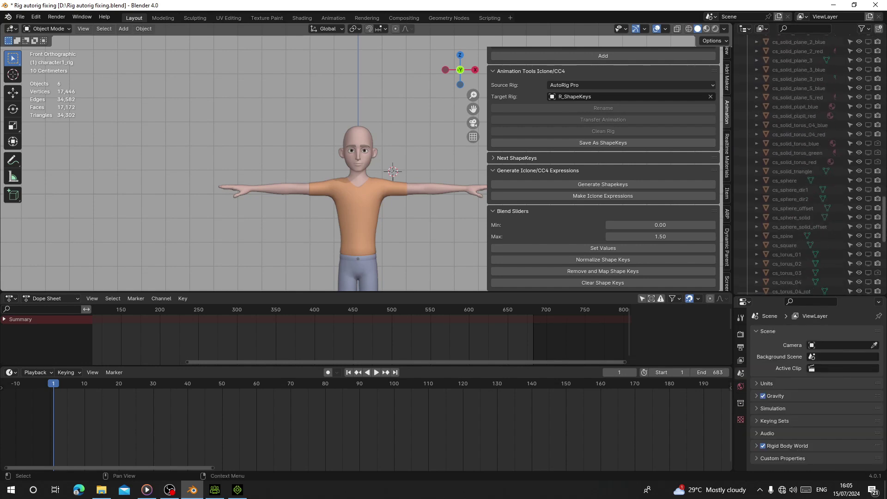
scroll(808, 166, "down", 10)
left_click(784, 232, "shift")
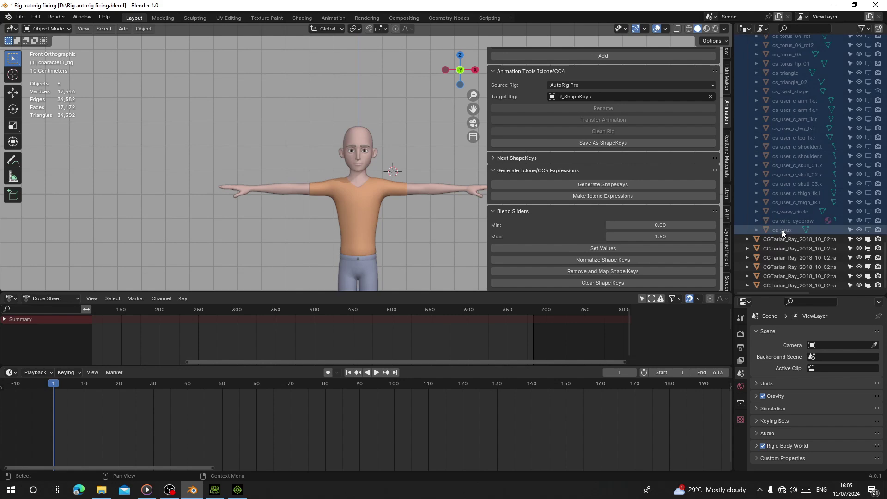
key("Delete")
key("ctrl+z")
scroll(389, 191, "up", 8)
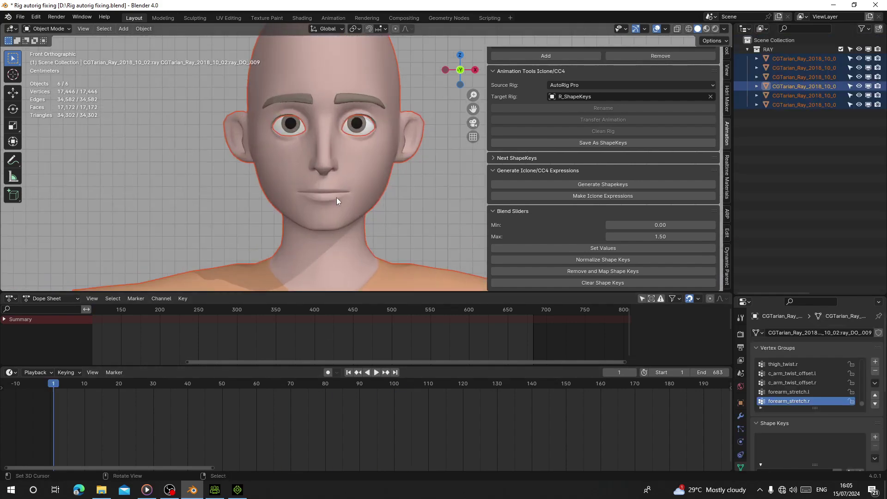
Start an FBX export with Path Mode set to Copy and only Mesh object types.
left_click(20, 17)
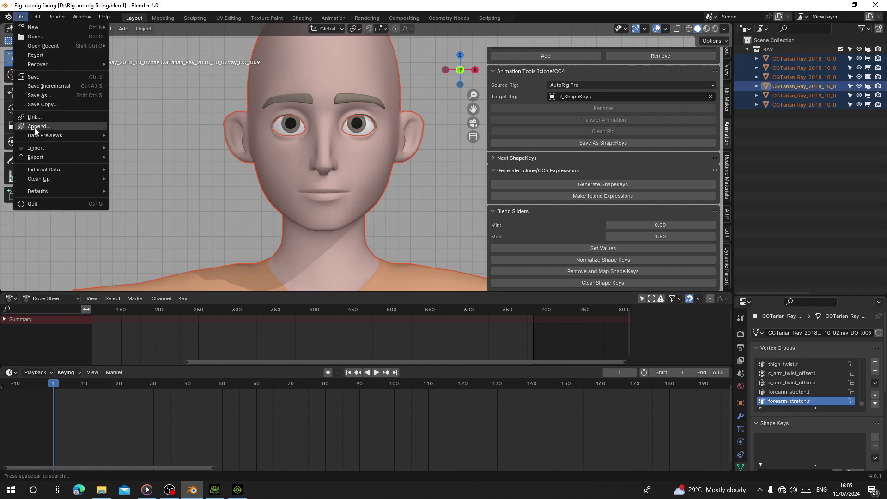
mouse_move(39, 156)
left_click(154, 239)
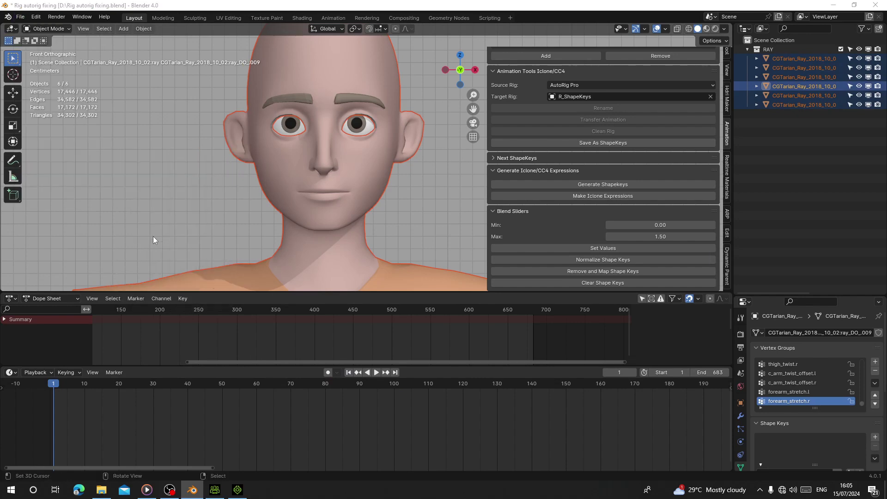
left_click(695, 162)
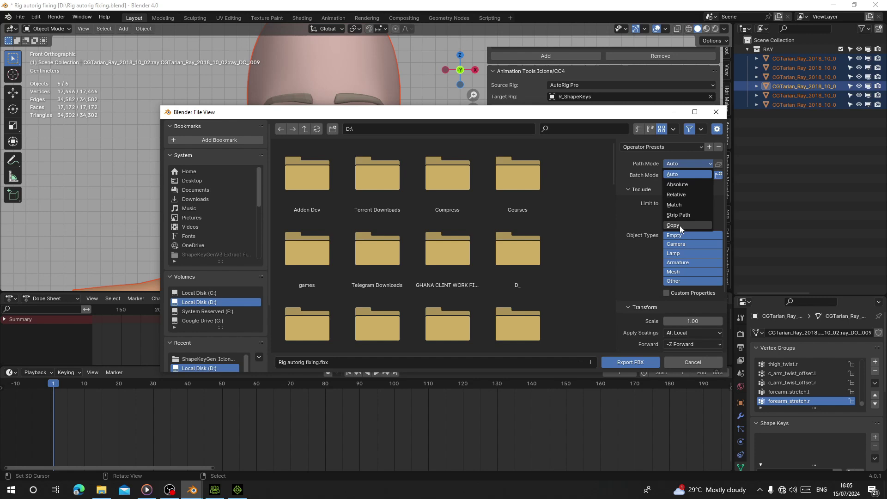
left_click(680, 225)
left_click(680, 273)
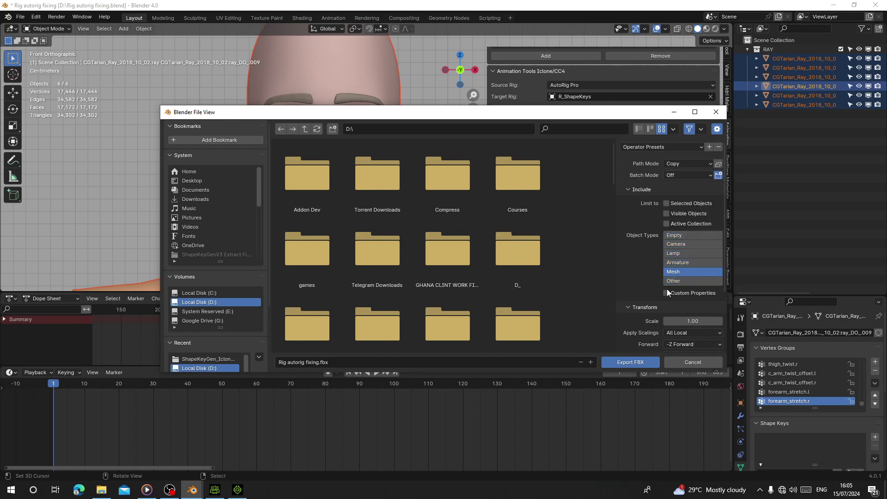
scroll(669, 285, "down", 4)
scroll(609, 275, "down", 3)
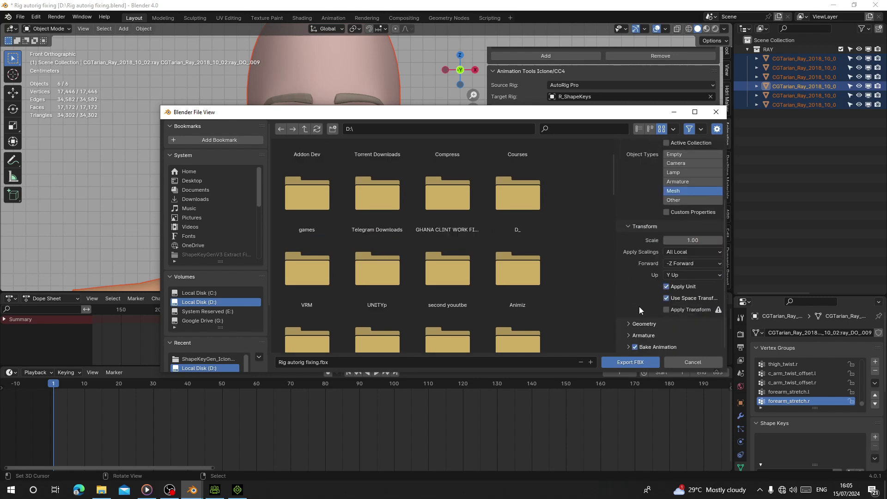
left_click(643, 323)
scroll(670, 296, "down", 5)
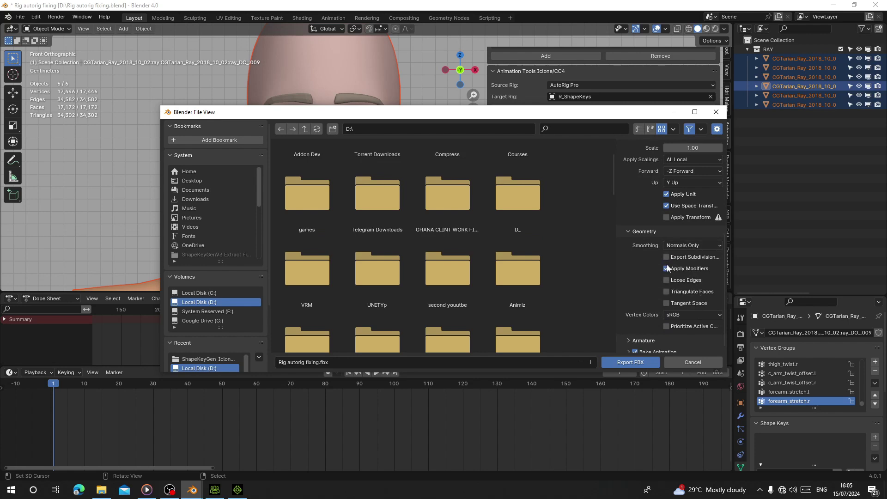
Export the file as ray.fbx into the pasted ShapeKeyGen folder.
left_click(372, 128)
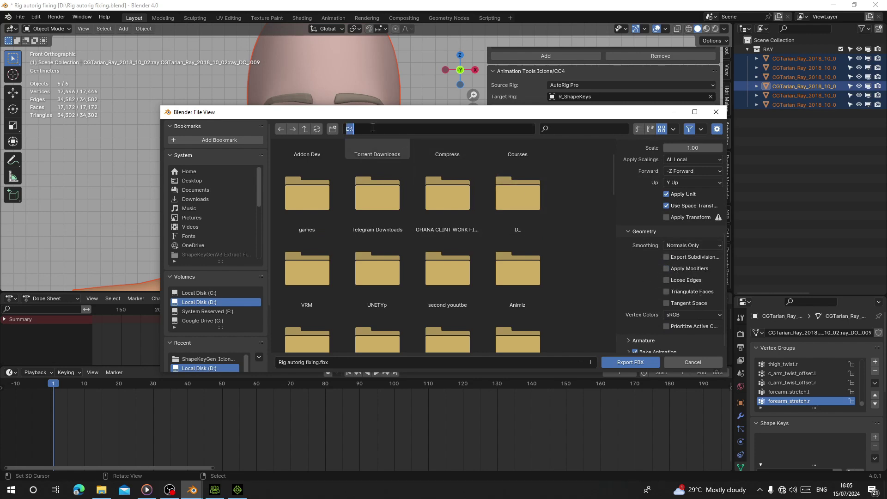
key("ctrl+v")
key("Return")
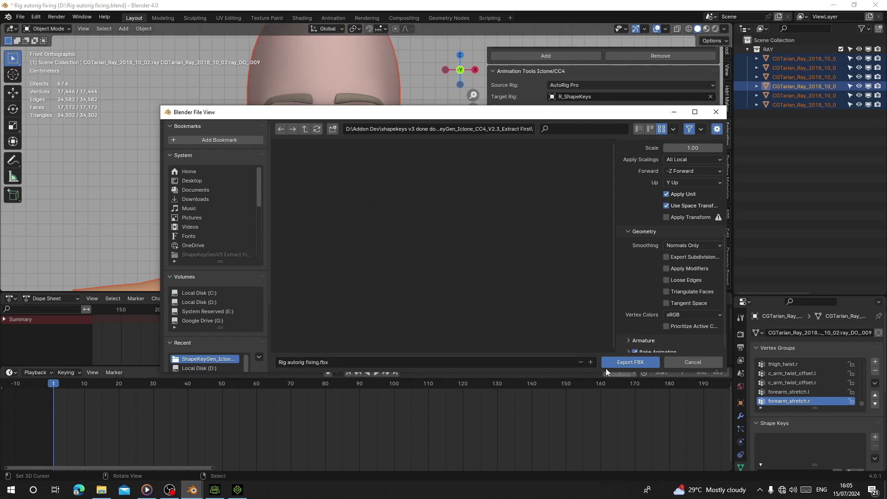
left_click(314, 363)
type("ray")
key("Return")
left_click(608, 363)
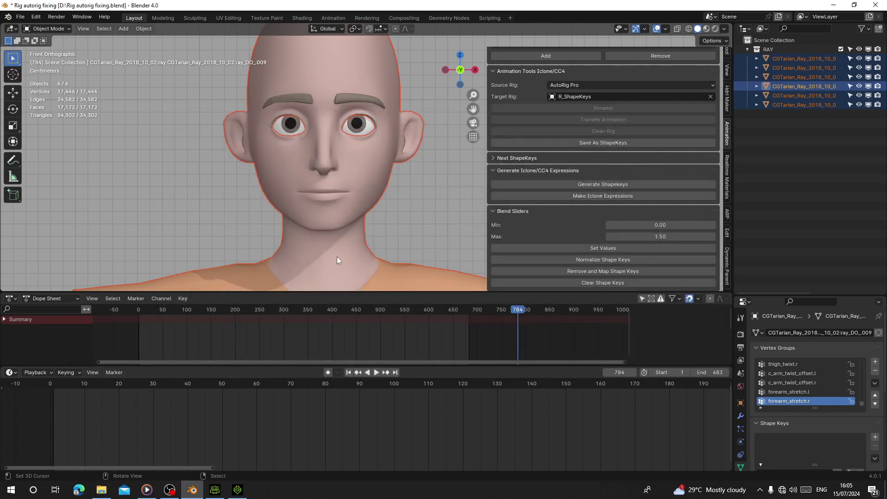
Copy the export folder's address in File Explorer and bring Character Creator 4 forward.
scroll(279, 204, "up", 2)
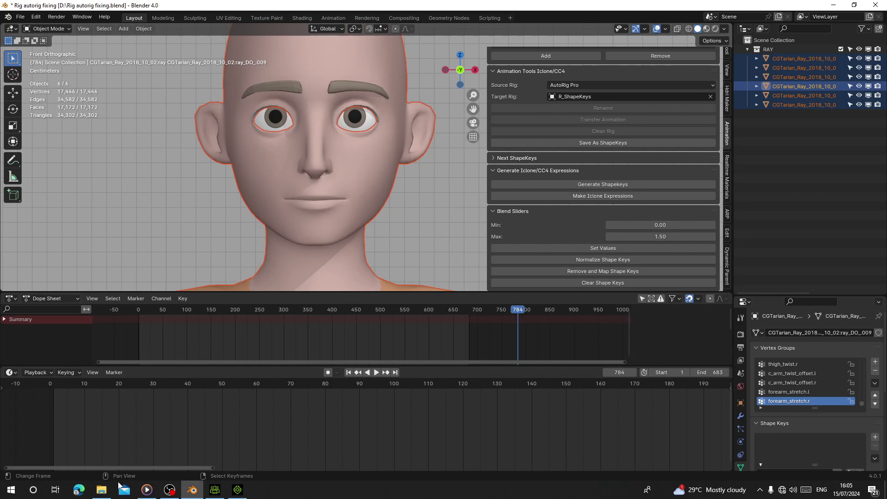
left_click(102, 489)
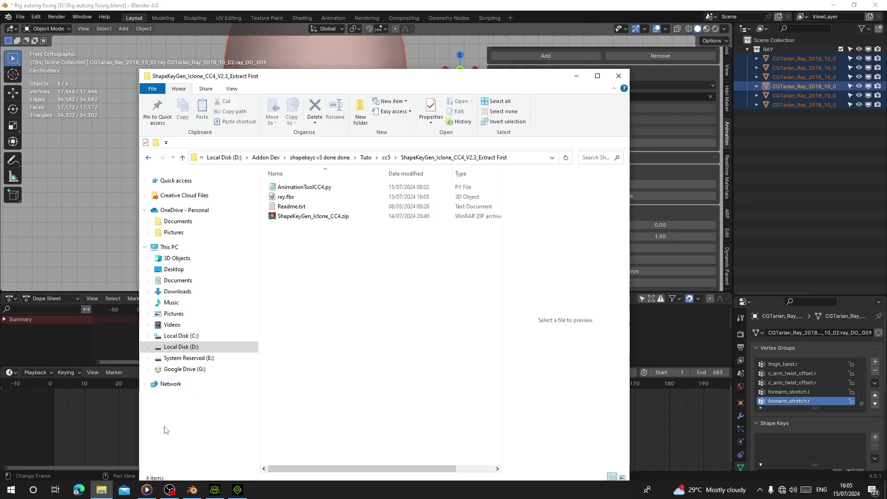
left_click(283, 197)
right_click(527, 161)
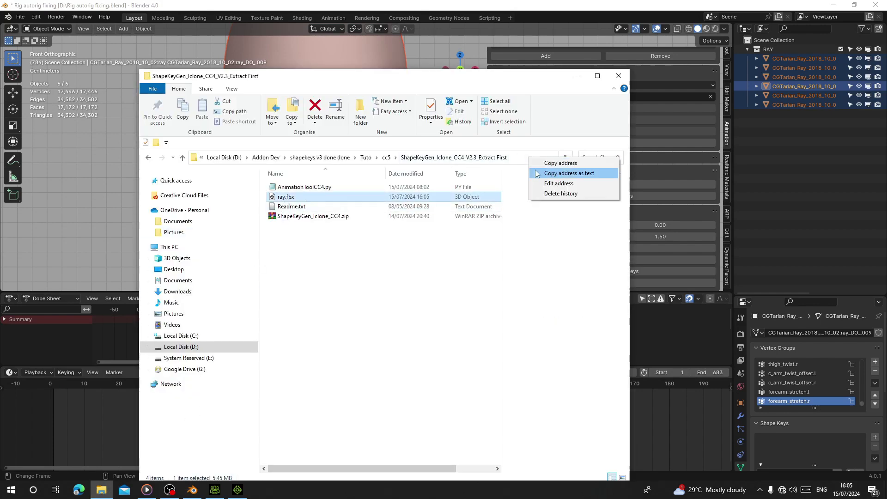
left_click(550, 174)
mouse_move(226, 495)
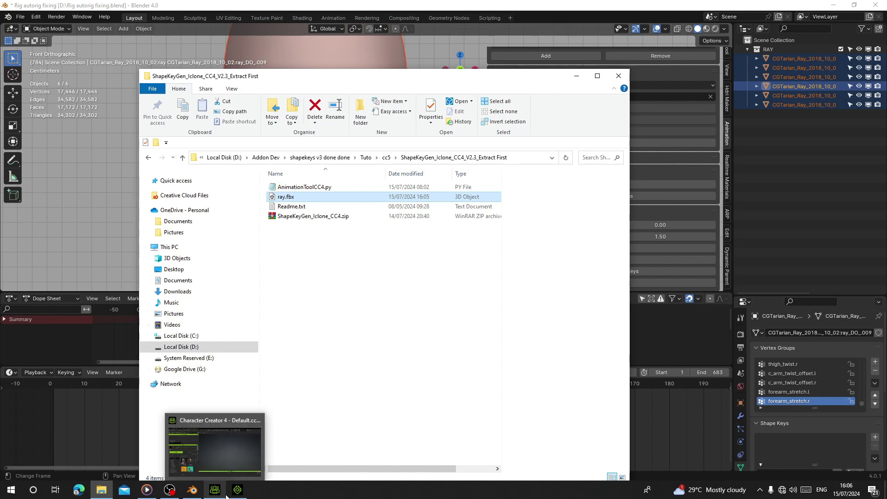
left_click(215, 446)
Open ray.fbx for import from the pasted ShapeKeyGen folder path.
left_click(9, 15)
mouse_move(47, 91)
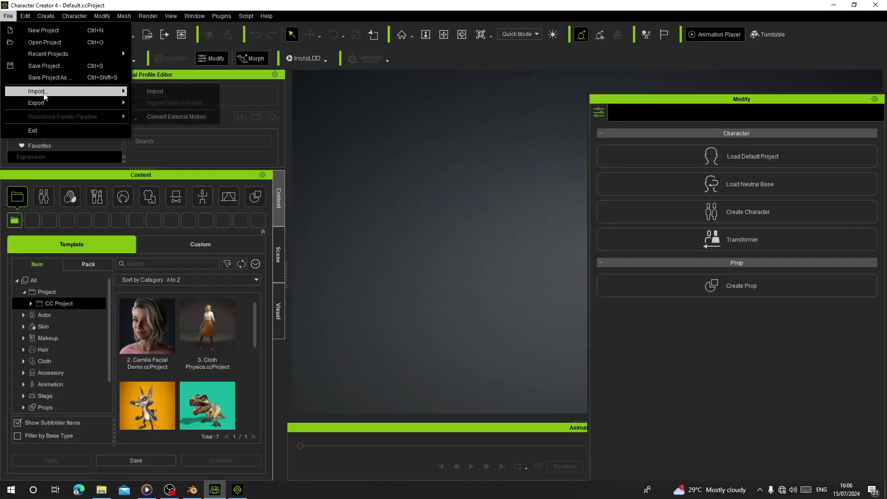
left_click(178, 91)
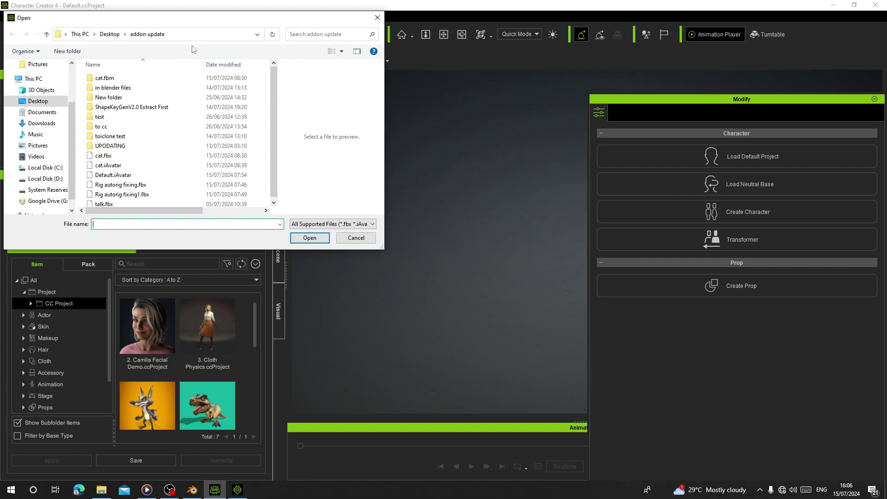
left_click(196, 35)
right_click(196, 36)
left_click(217, 76)
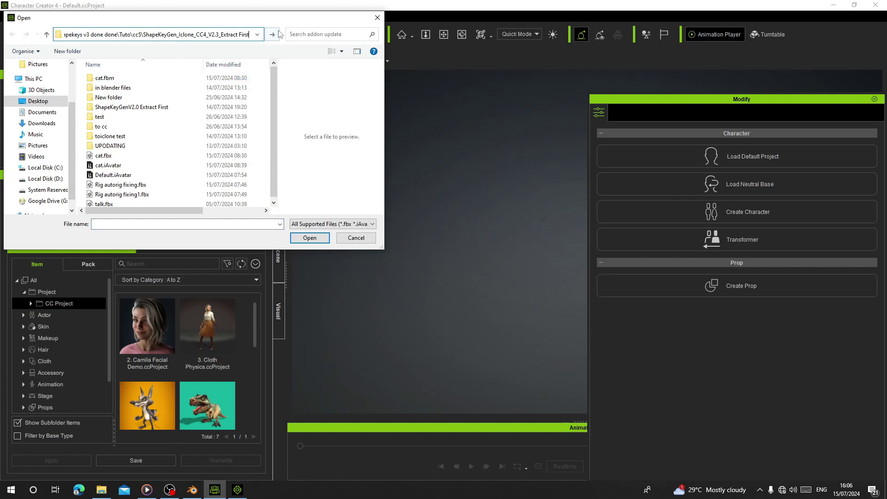
left_click(272, 34)
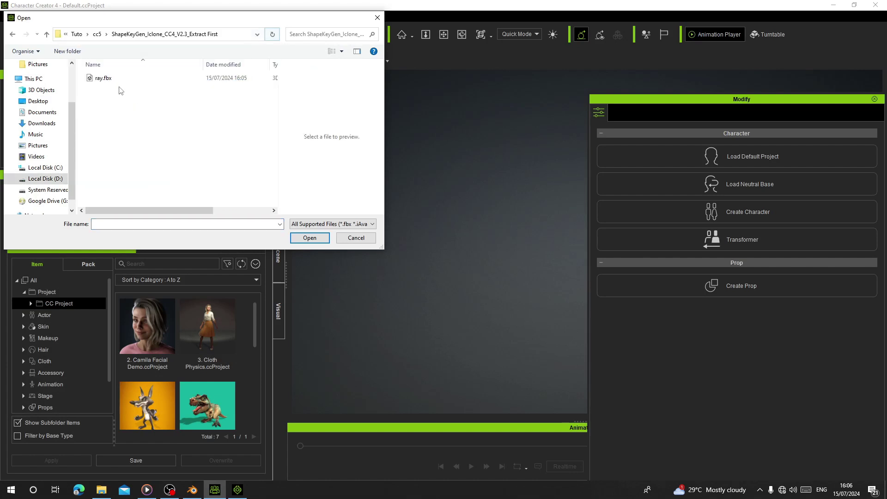
double_click(106, 78)
Import it as a Humanoid character and float the Modify panel at the upper left.
left_click(455, 277)
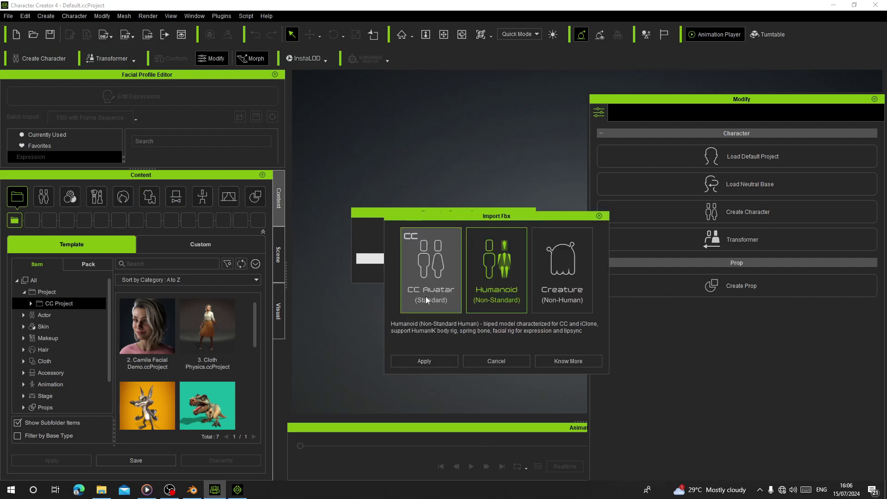
left_click(439, 358)
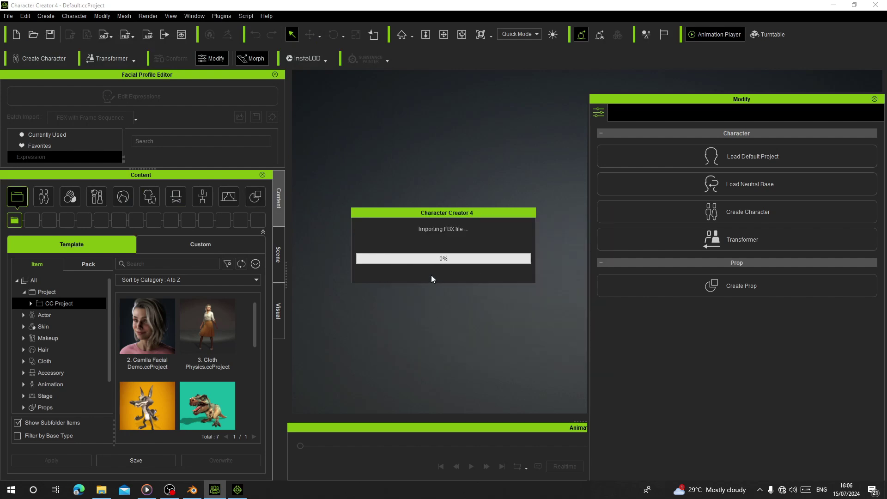
left_click_drag(675, 99, 290, 85)
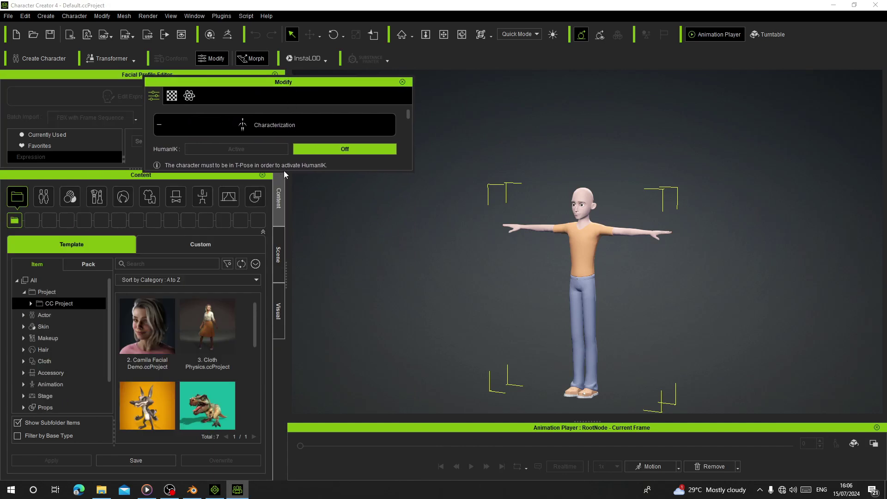
Create new AccuRIG rig guides, replacing the existing skeleton definition.
left_click(246, 121)
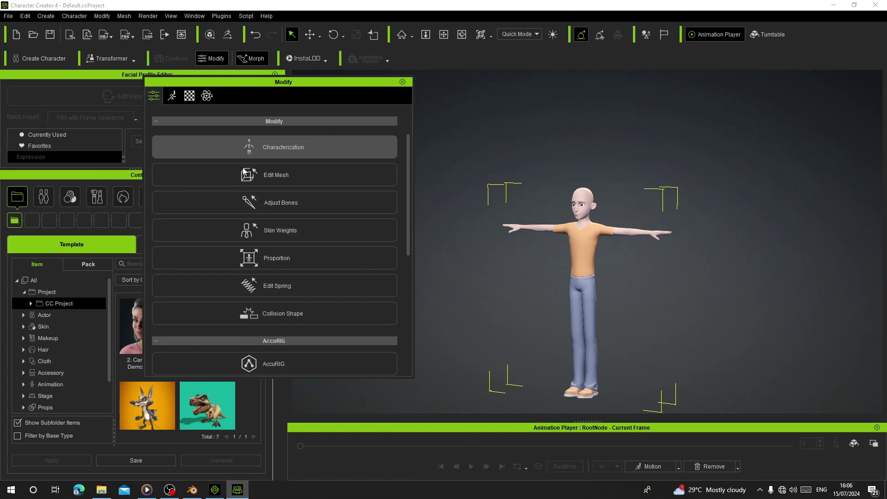
scroll(244, 171, "down", 5)
left_click(218, 261)
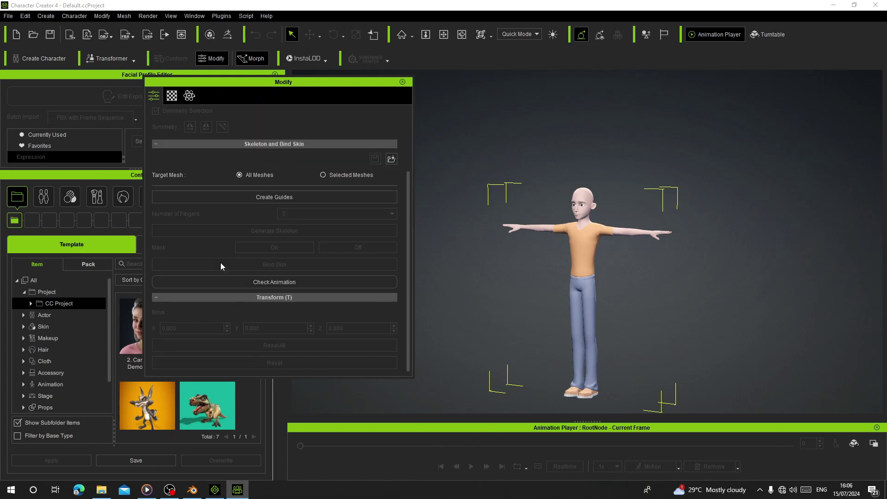
left_click(273, 198)
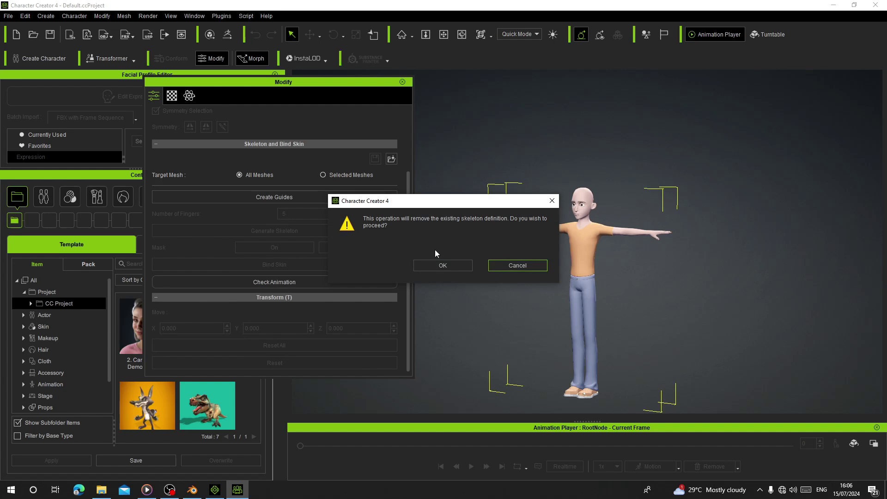
left_click(442, 265)
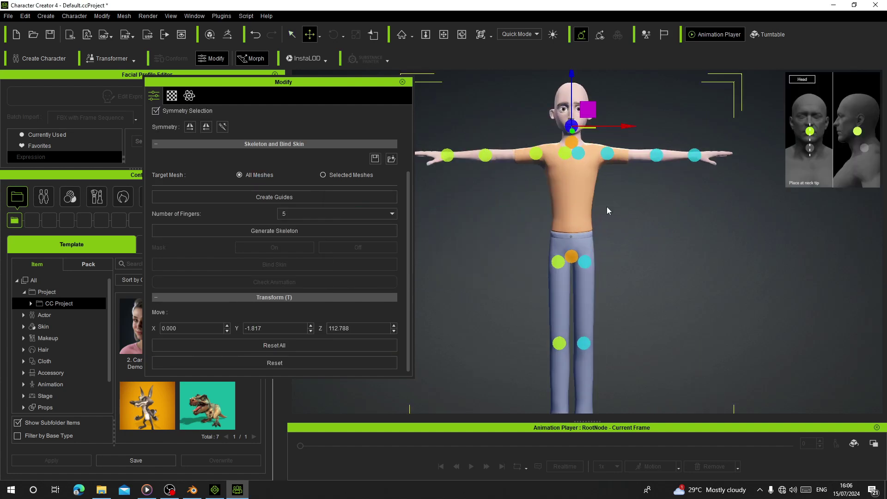
Hide the placement diagrams and raise the selected hip guides slightly.
left_click(586, 263)
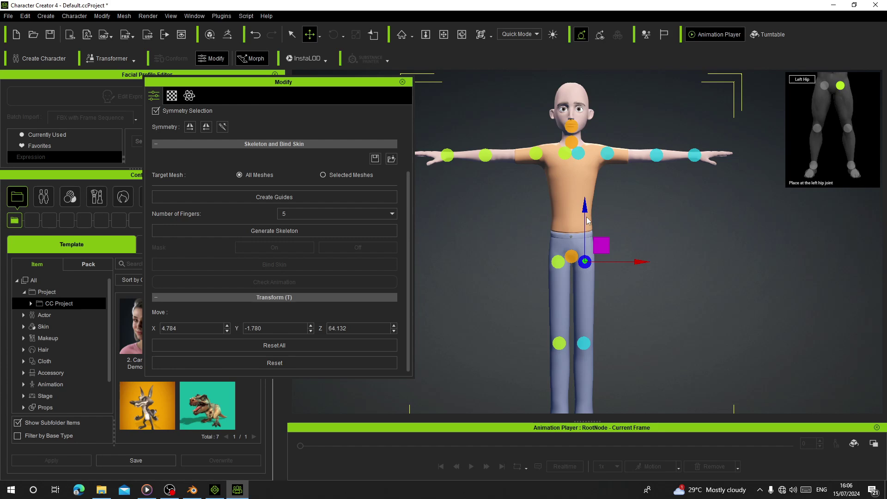
left_click(572, 256)
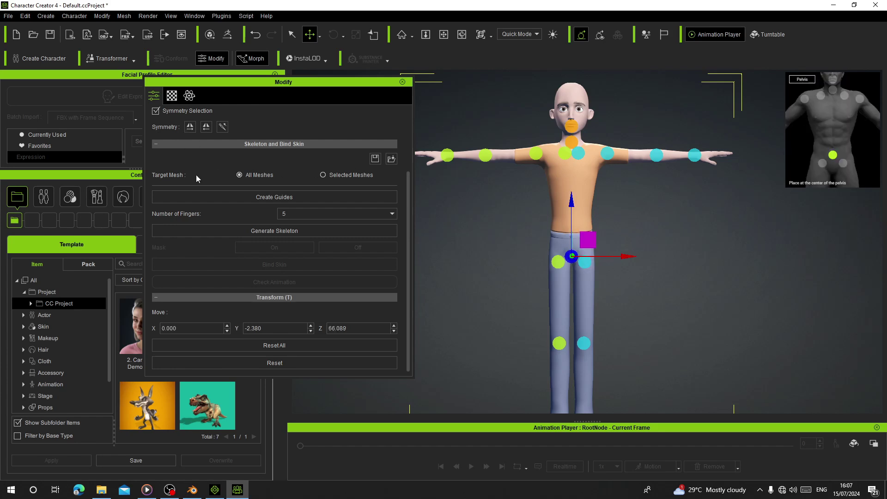
scroll(196, 175, "up", 3)
left_click(156, 160)
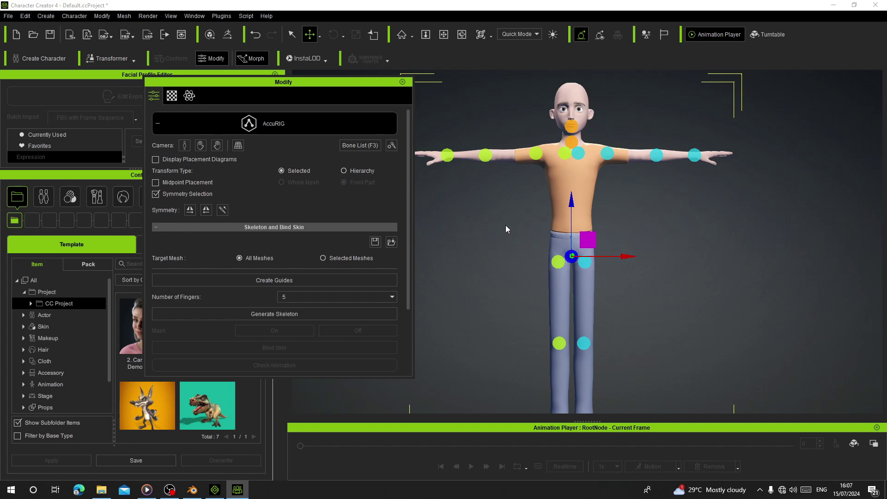
left_click(585, 262, "ctrl")
left_click_drag(579, 206, 580, 185)
Generate the skeleton, bind the skin to it, and return to the Modify page.
left_click(259, 316)
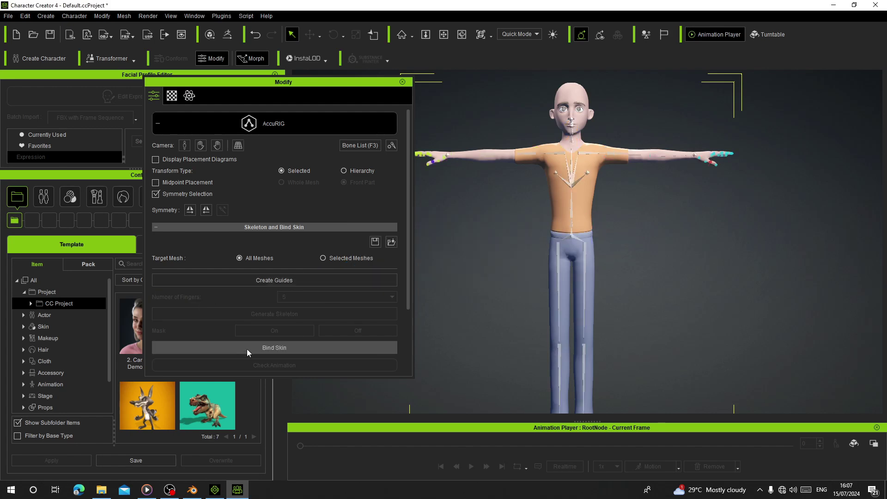
left_click(184, 145)
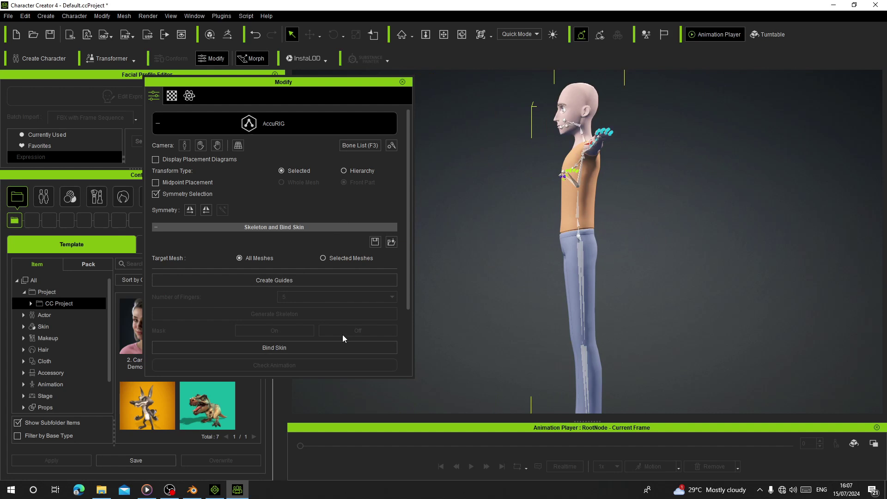
left_click(267, 348)
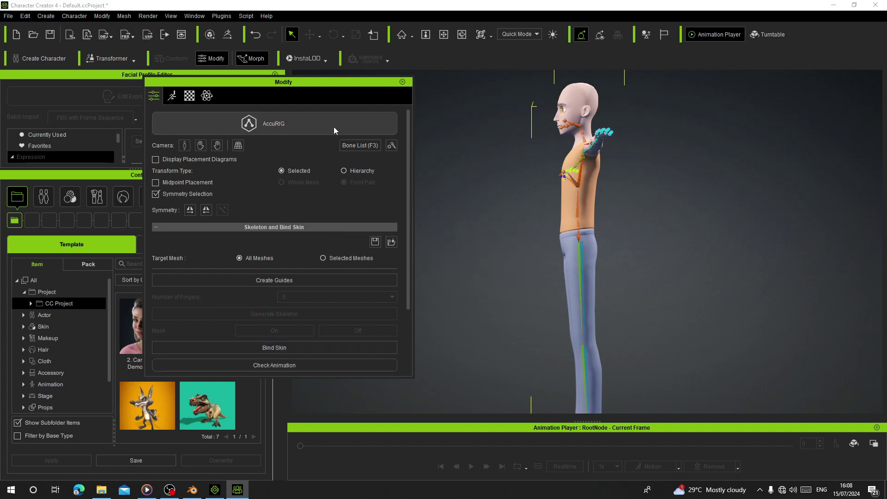
left_click(248, 119)
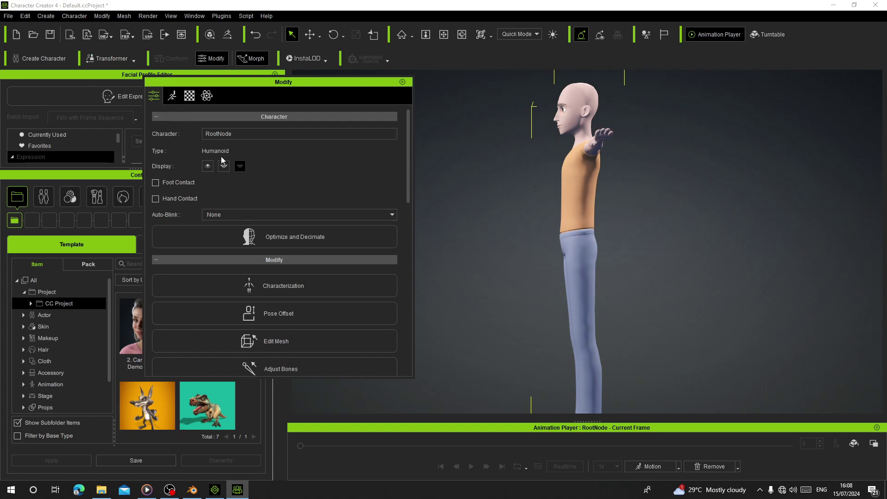
Close the Modify panel and float the Facial Profile Editor, enlarged to show expressions.
left_click(402, 82)
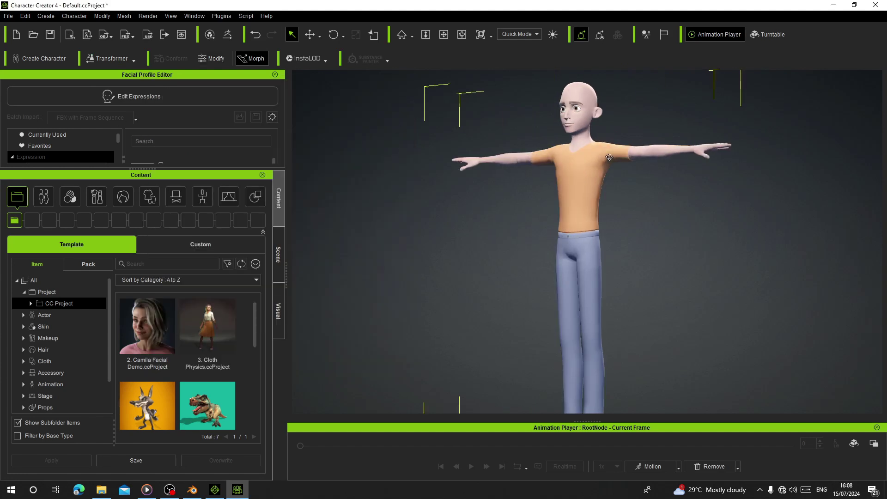
left_click(195, 16)
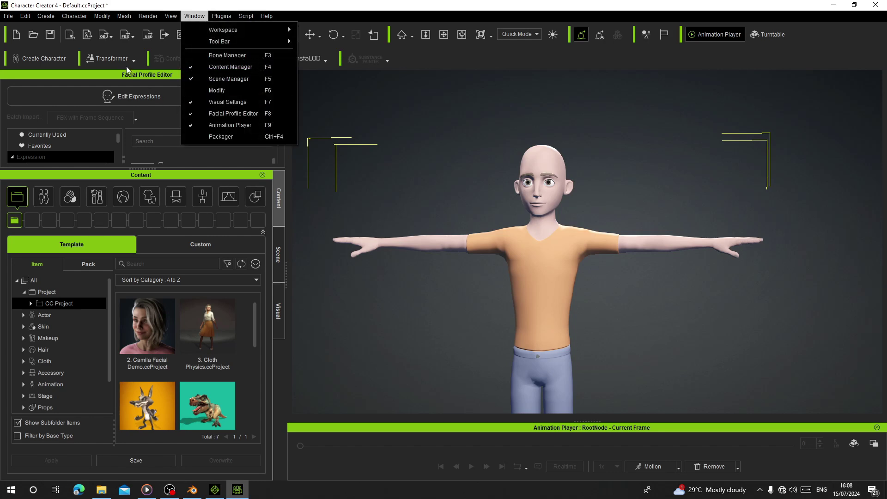
left_click(219, 114)
left_click_drag(147, 74, 195, 53)
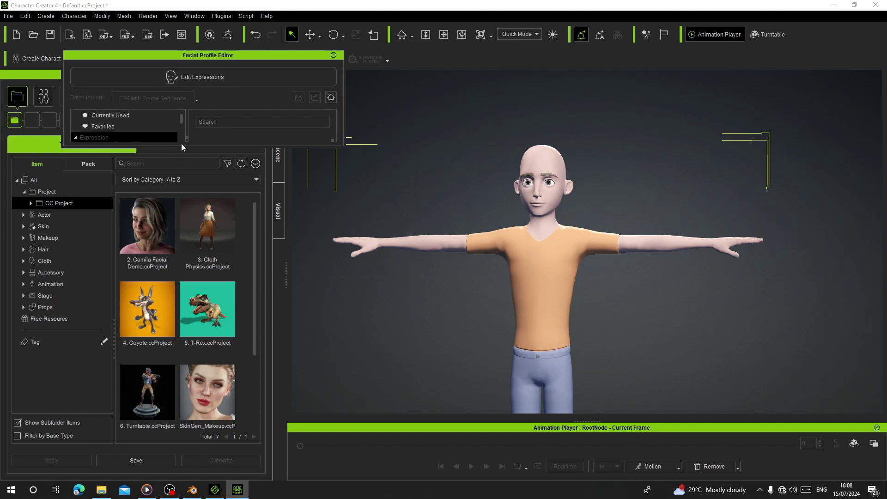
left_click_drag(180, 144, 180, 379)
Turn on Edit Expressions and choose Batch Import from an FBX File.
left_click(204, 83)
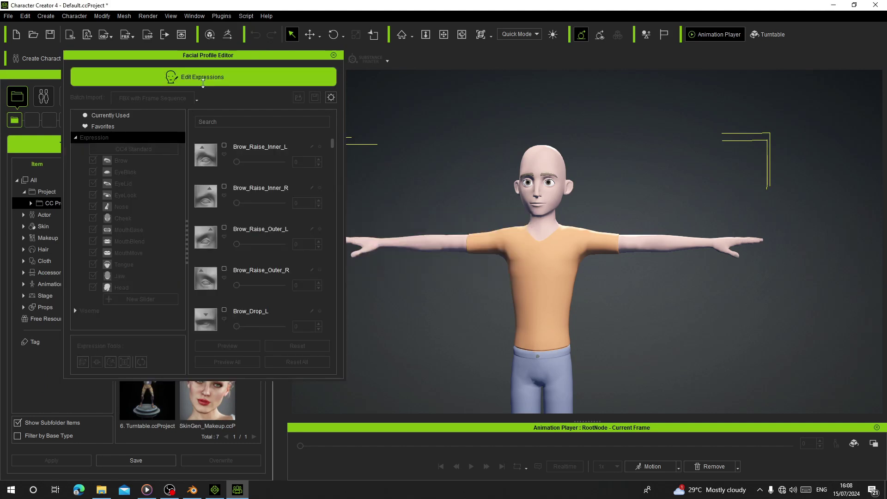
left_click(191, 99)
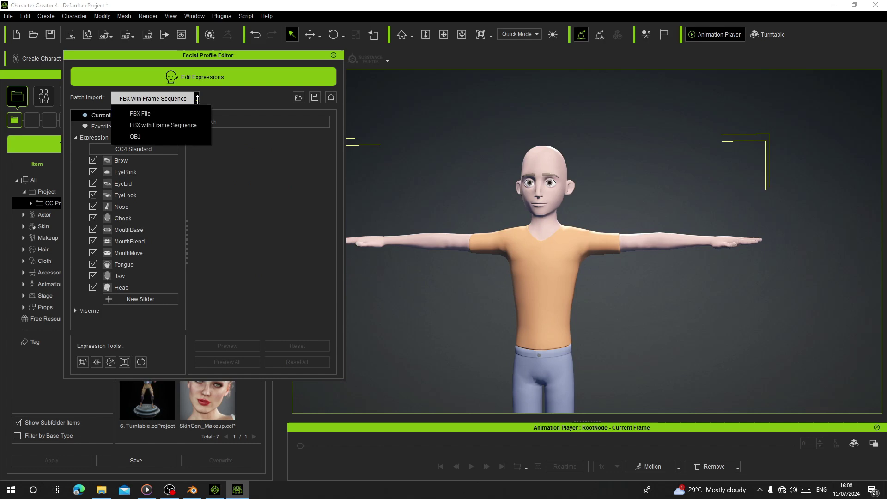
left_click(195, 113)
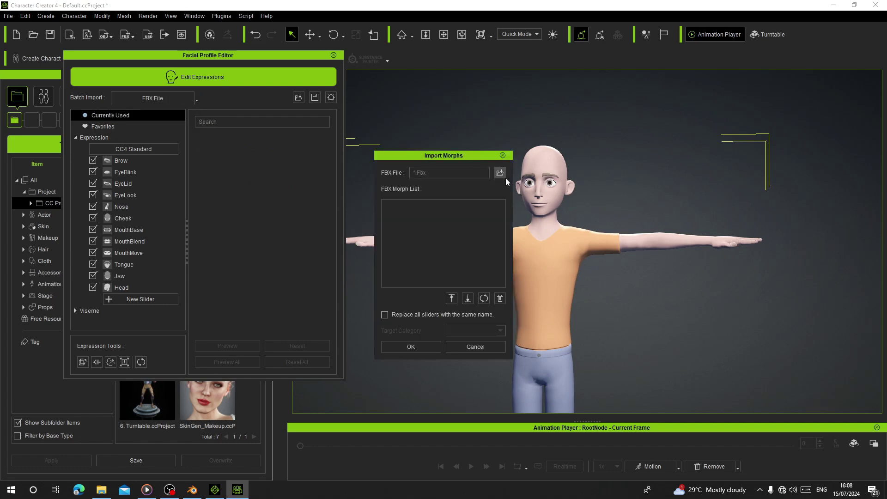
Browse for the FBX file and copy the ShapeKeyGen folder address from File Explorer.
left_click(499, 173)
left_click(171, 35)
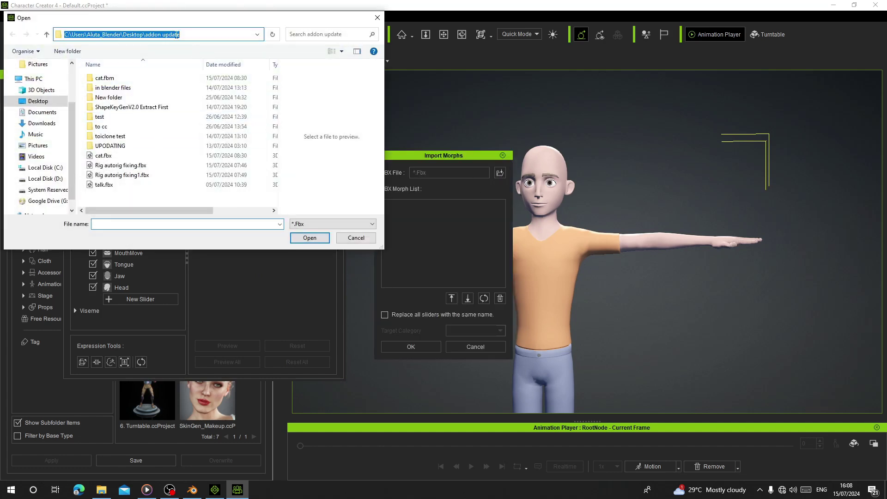
key("alt+space")
left_click(153, 33)
right_click(198, 35)
left_click(168, 34)
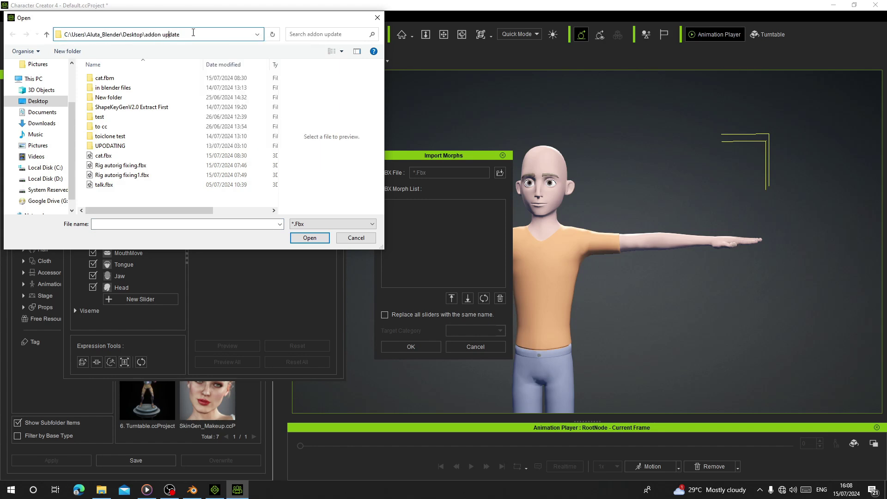
left_click(99, 487)
right_click(514, 160)
left_click(556, 176)
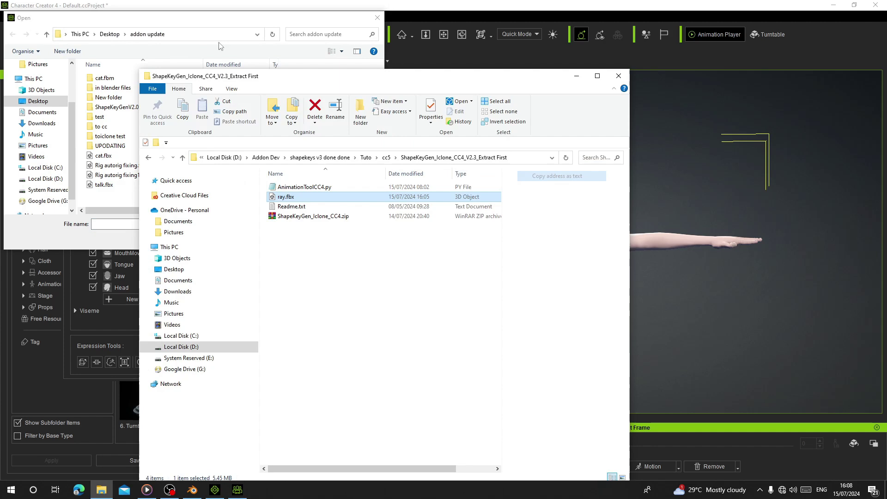
left_click(219, 46)
Paste the folder path into the Open dialog and load ray.fbx.
left_click(148, 35)
right_click(141, 37)
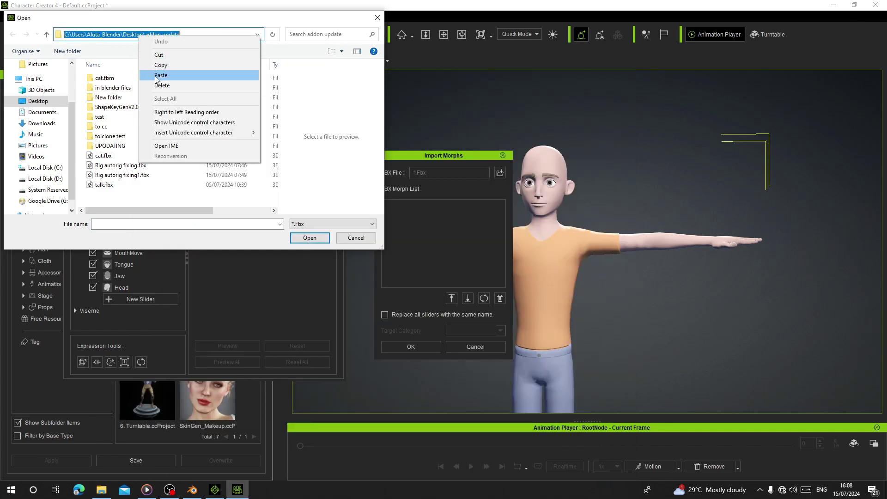
left_click(157, 75)
key("Return")
double_click(113, 78)
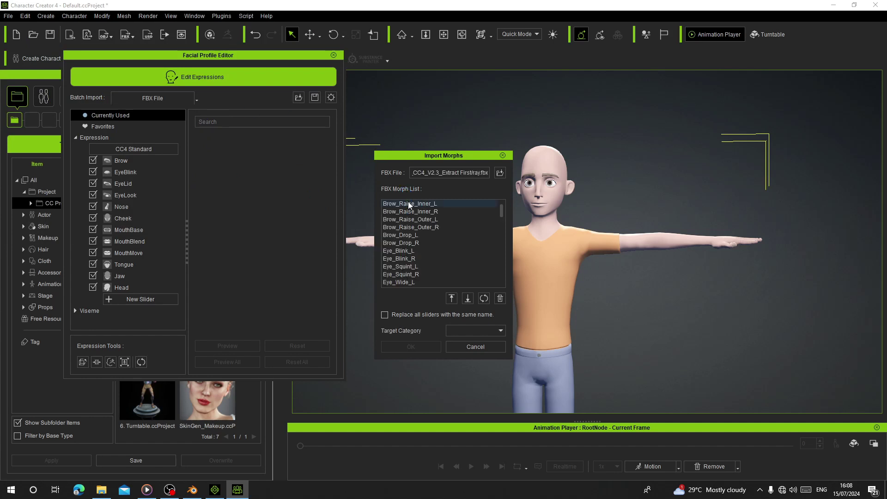
Import the morphs under category 's', replacing all sliders with the same name.
left_click(467, 330)
type("s")
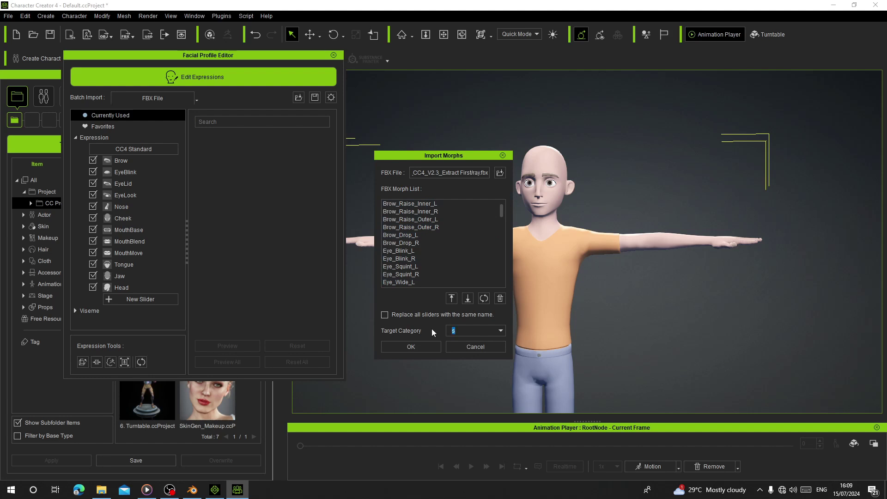
scroll(422, 257, "down", 15)
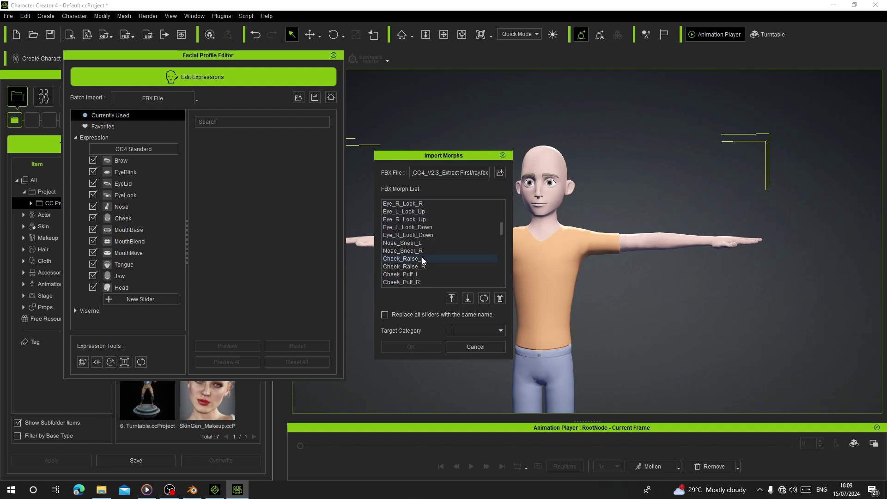
scroll(423, 255, "down", 1)
left_click(384, 315)
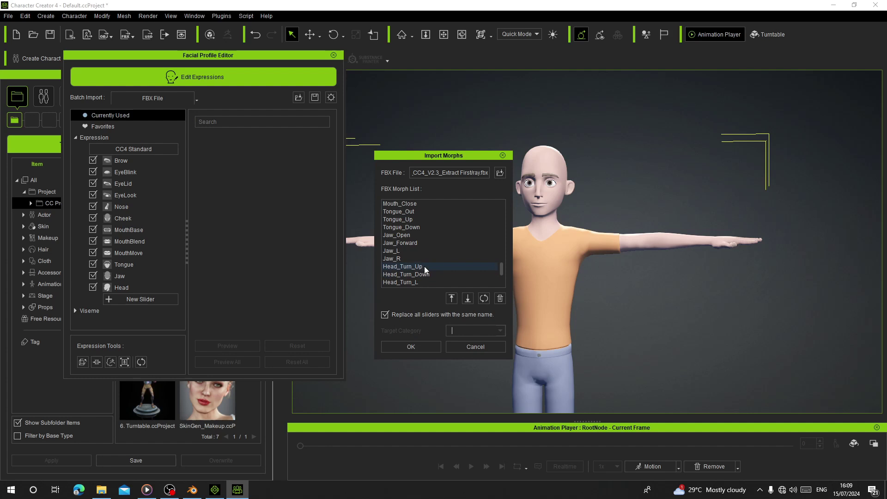
scroll(424, 266, "up", 15)
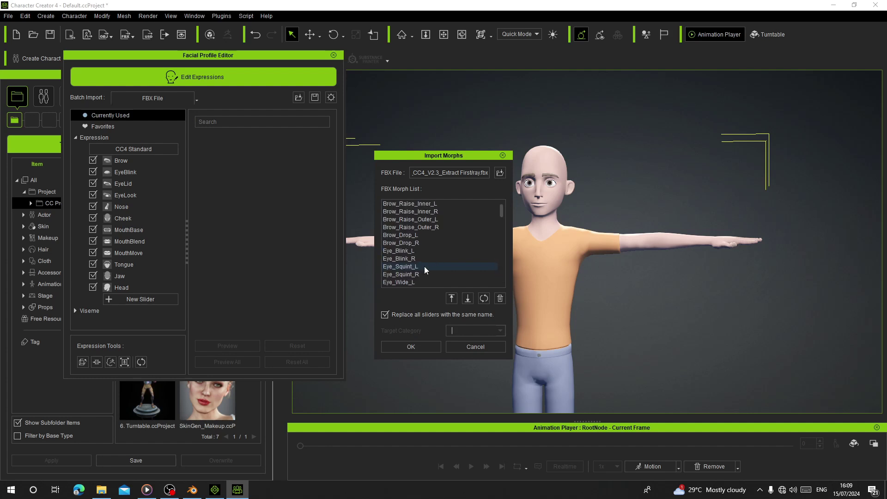
left_click(423, 344)
Test the Nose_Sneer_R morph and the inner left brow raise.
left_click(139, 208)
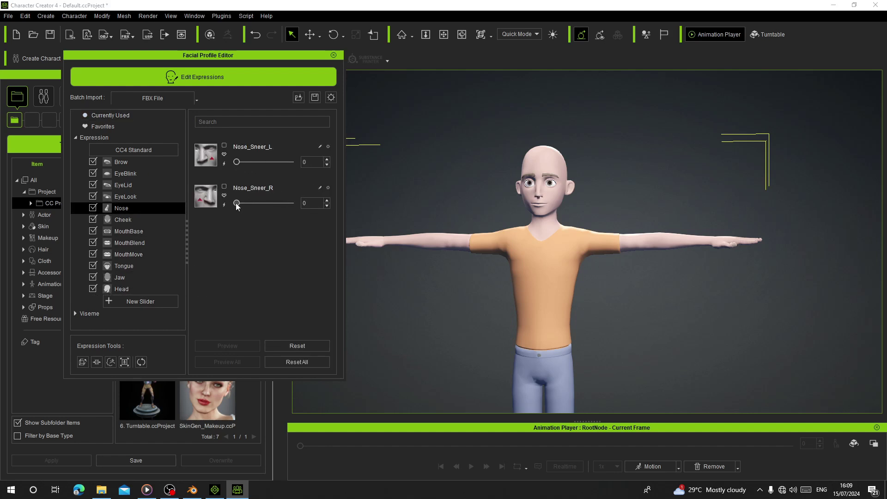
left_click_drag(236, 203, 284, 202)
left_click(125, 197)
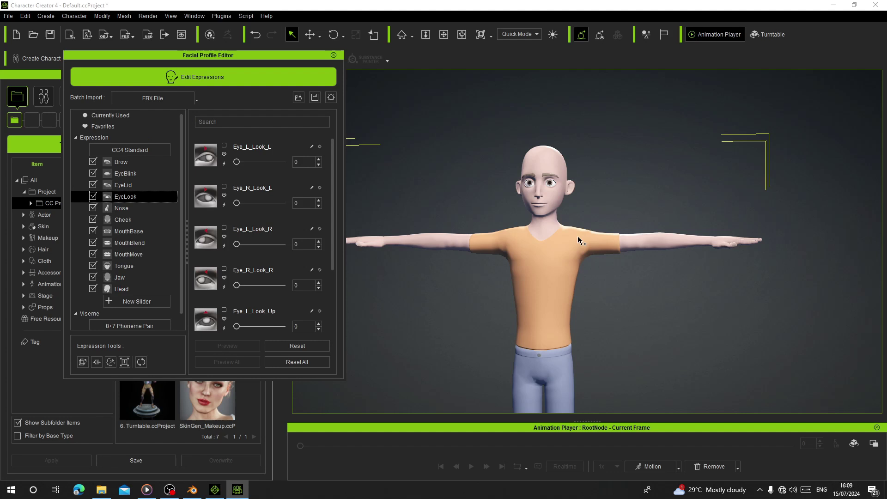
scroll(578, 240, "up", 3)
left_click(138, 161)
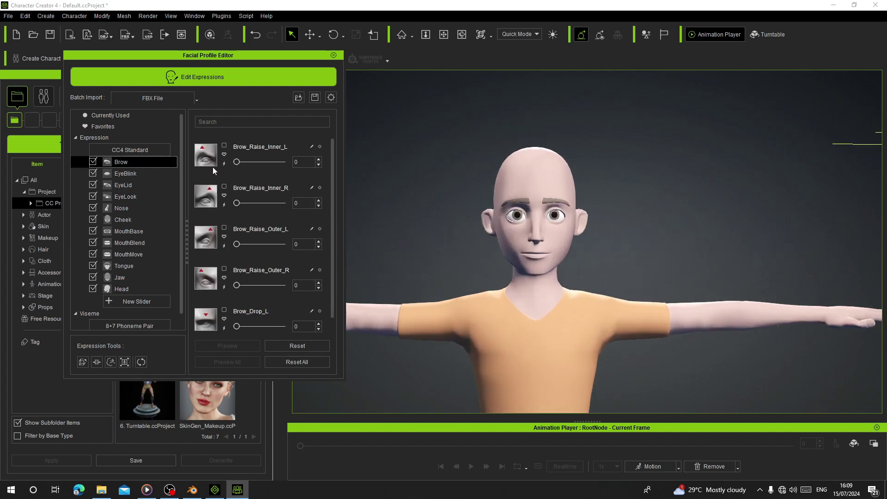
left_click_drag(239, 161, 157, 177)
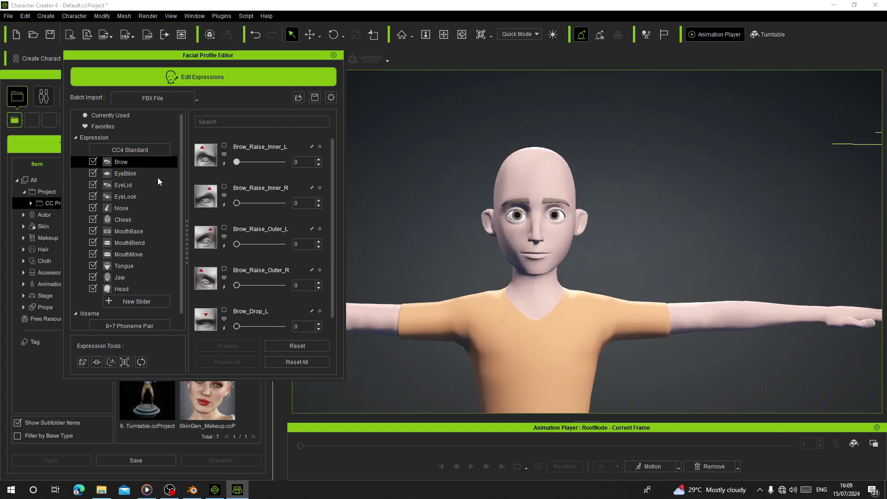
Test left eye blink, both eye squints and left eye widen, then turn off Edit Expressions.
left_click(119, 174)
left_click_drag(240, 166, 122, 196)
left_click(123, 185)
left_click_drag(240, 163, 177, 181)
mouse_move(238, 203)
left_mouse_down()
mouse_move(299, 203)
mouse_move(233, 206)
left_mouse_up()
left_click_drag(241, 247, 123, 294)
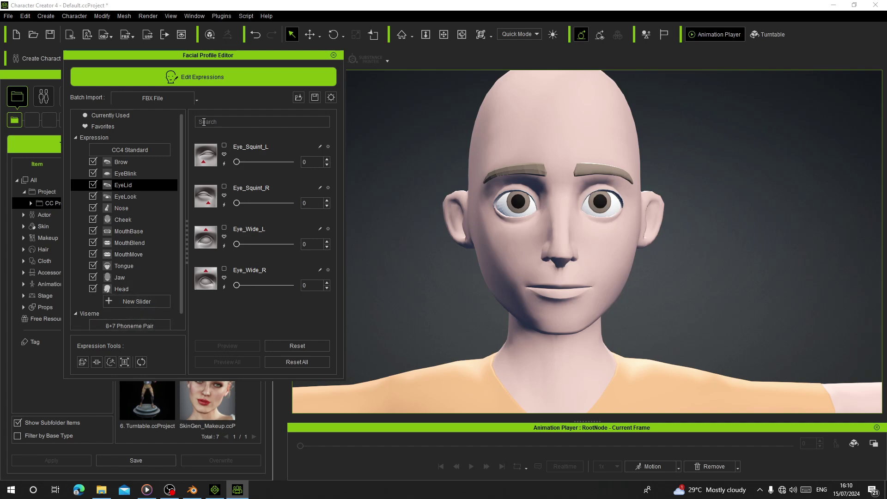
left_click(207, 79)
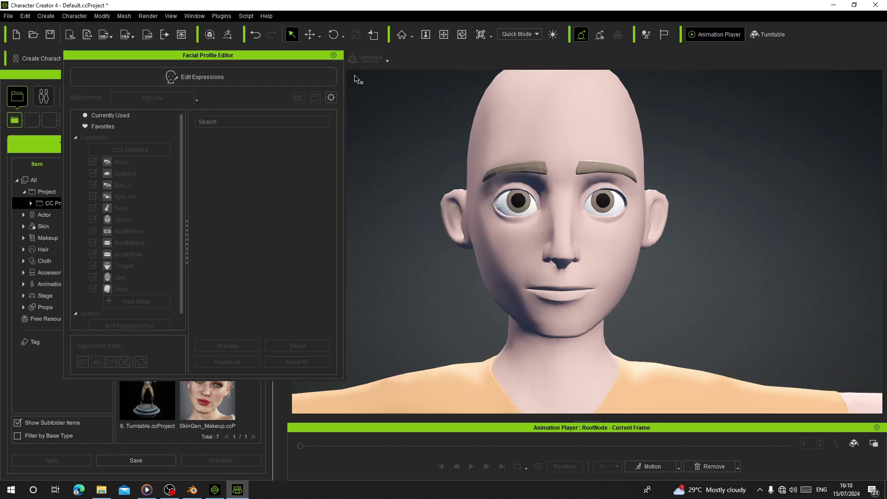
Export the character as an iAvatar with Max Texture Size 1024x1024.
left_click(333, 55)
left_click(8, 15)
mouse_move(64, 103)
left_click(170, 104)
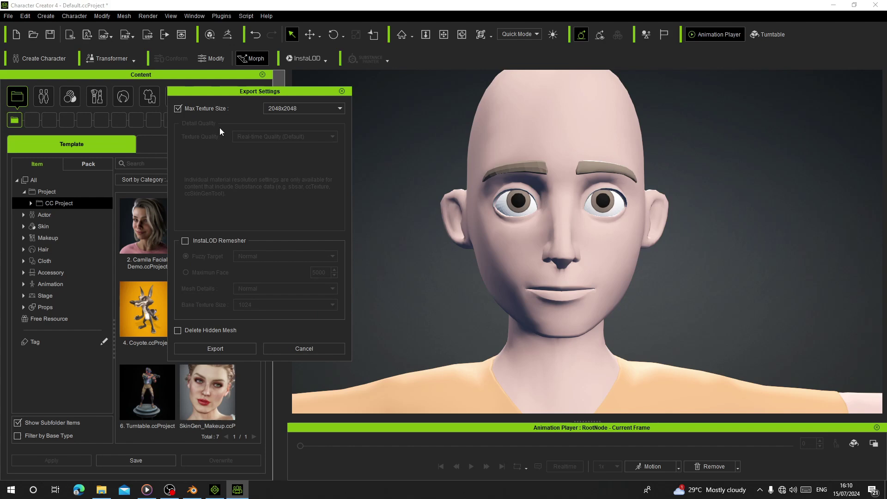
left_click(303, 109)
left_click(277, 134)
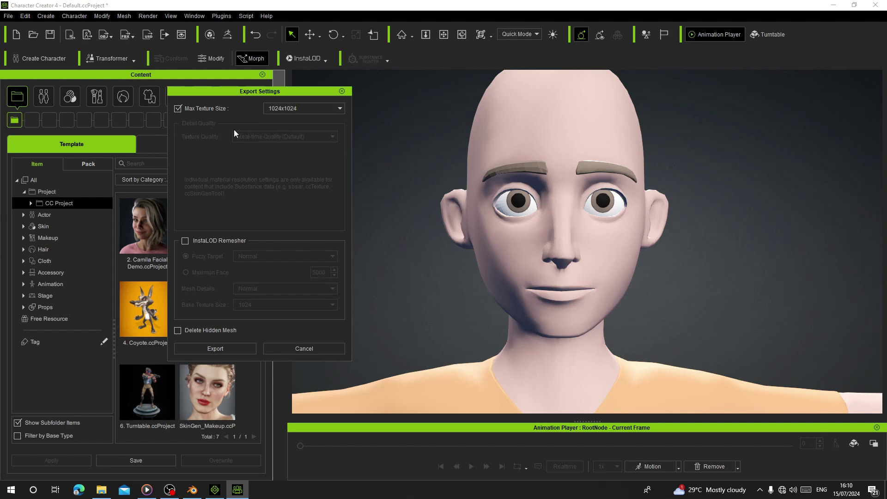
left_click(218, 349)
Save the iAvatar as ray in the pasted ShapeKeyGen folder.
left_click(180, 37)
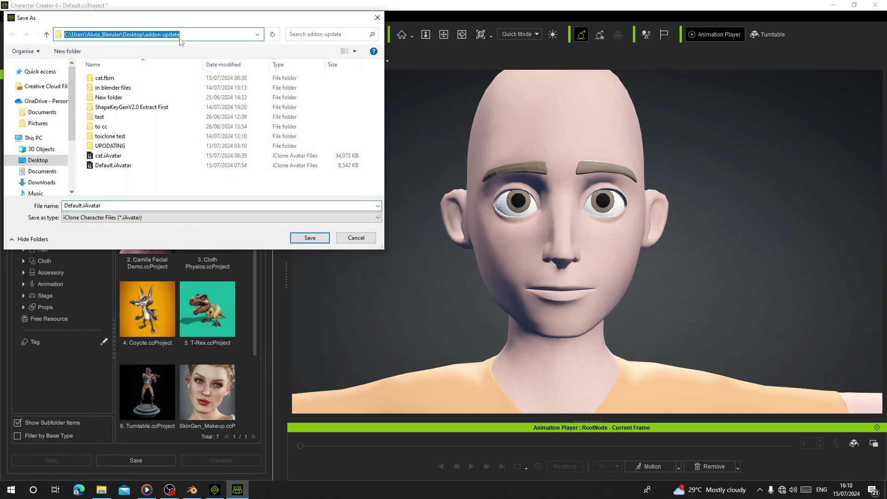
right_click(180, 41)
left_click(196, 68)
key("Return")
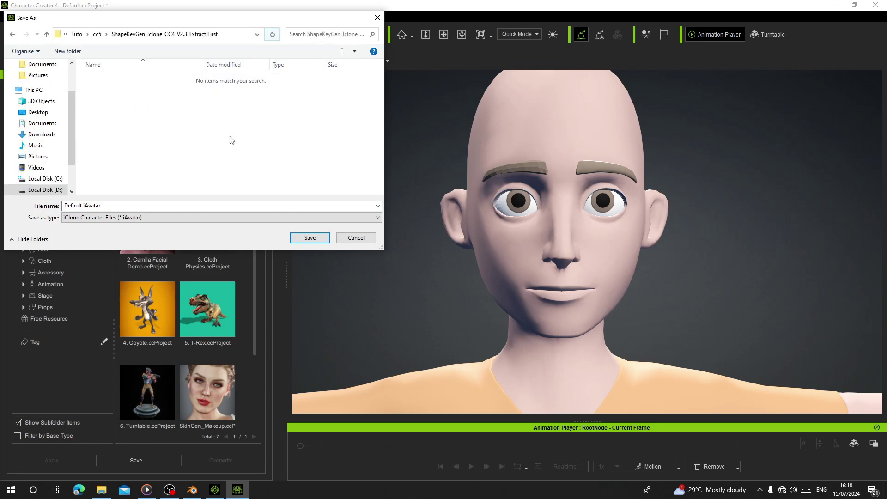
left_click(129, 205)
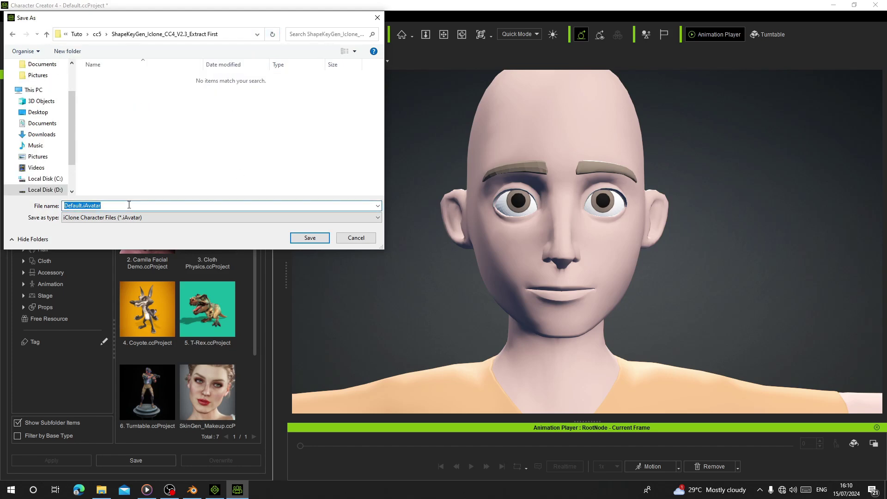
type("ray")
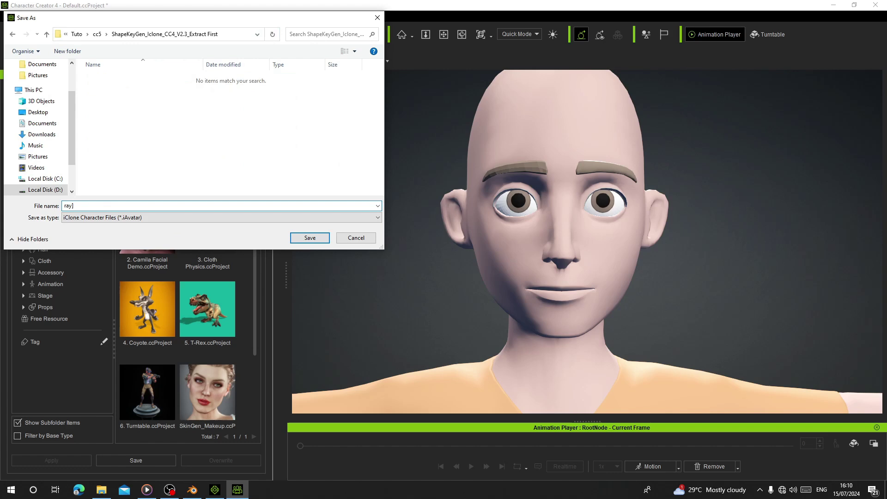
left_click(310, 238)
In iClone 8, import ray.iAvatar from the pasted ShapeKeyGen folder path.
left_click(214, 489)
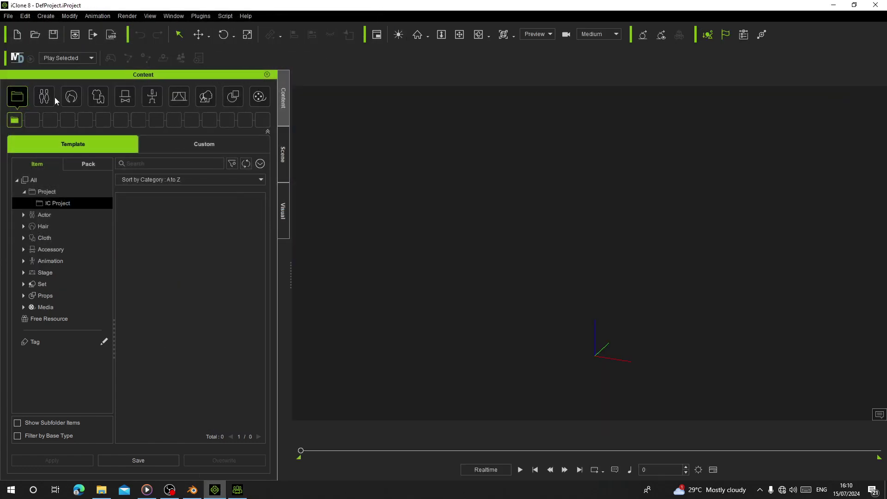
left_click(9, 16)
mouse_move(70, 80)
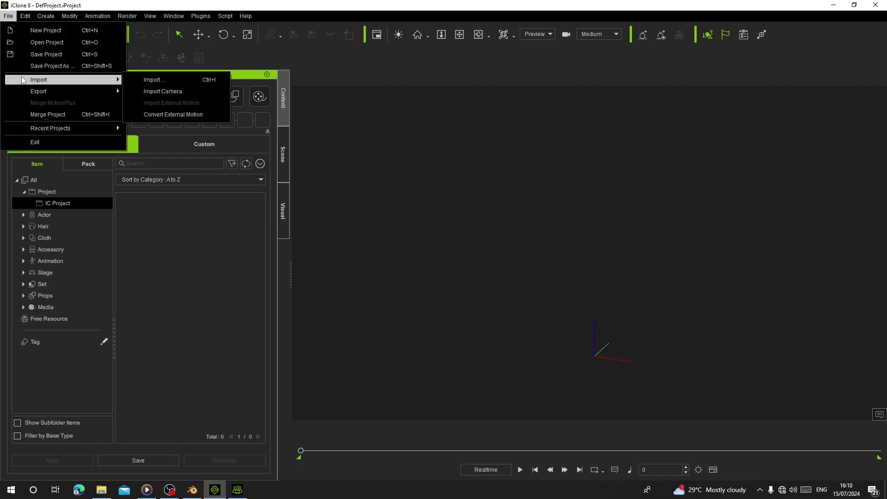
left_click(175, 83)
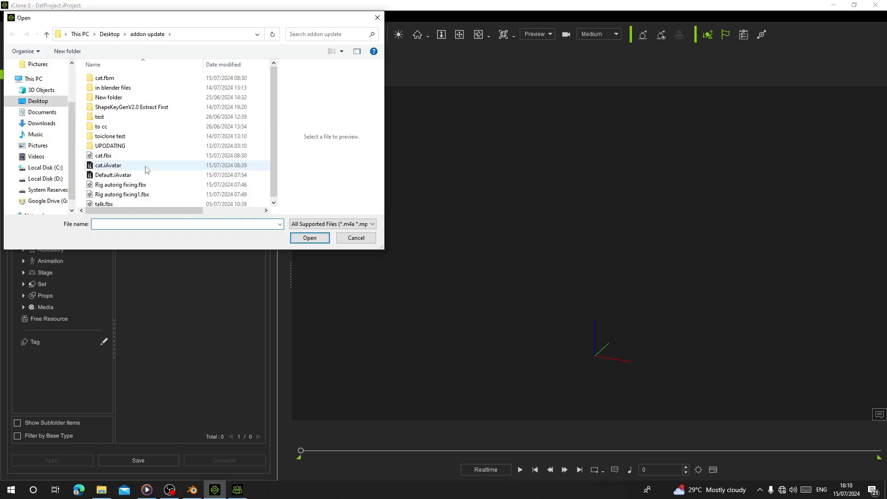
left_click(211, 38)
right_click(211, 38)
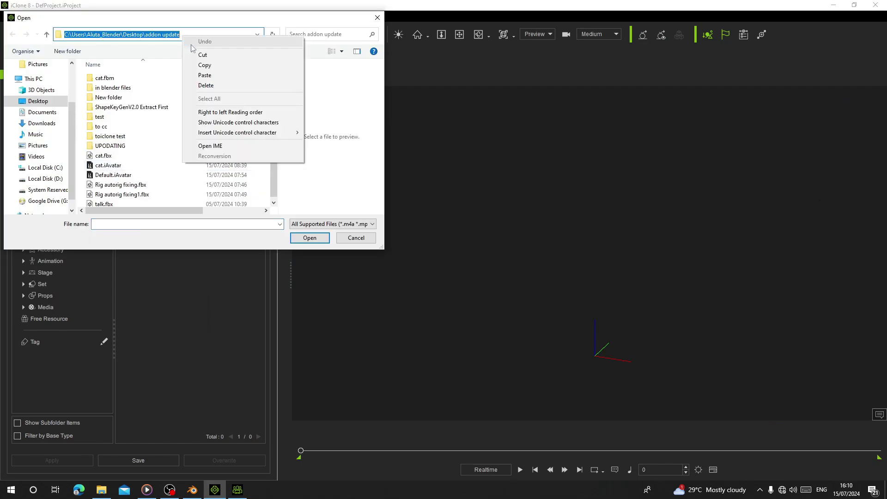
left_click(203, 73)
key("Return")
double_click(108, 88)
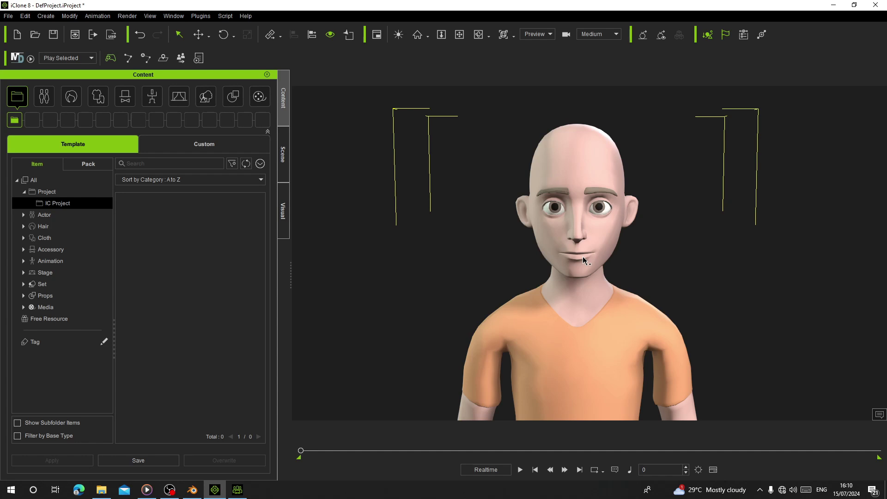
Launch the Motion LIVE plugin and check the phone hotspot network connection details.
left_click(200, 16)
mouse_move(258, 53)
left_click(368, 58)
left_click(784, 493)
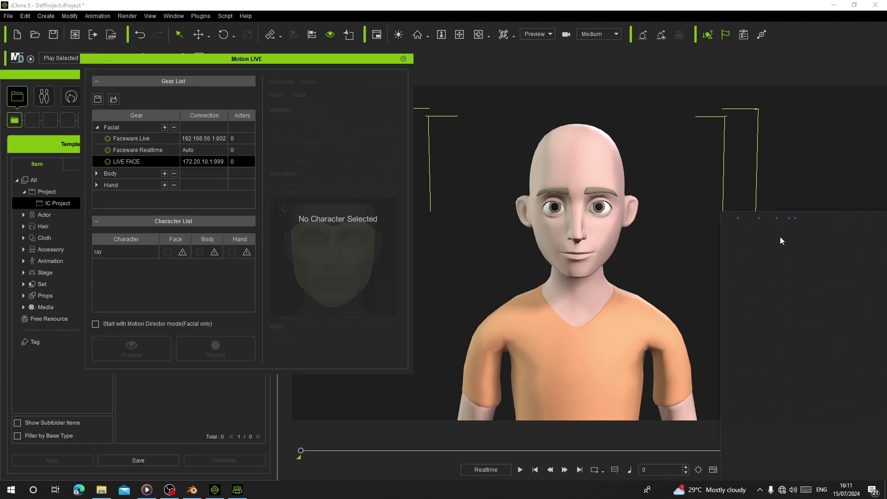
left_click(780, 237)
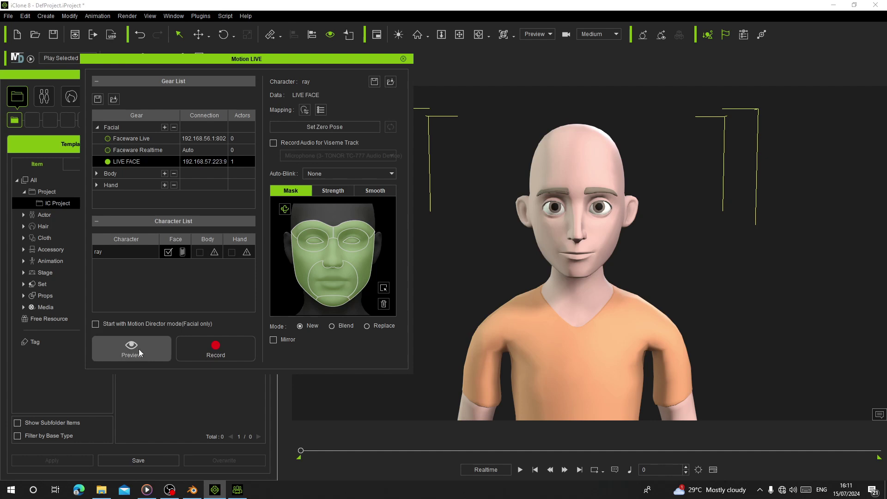
Start the LIVE FACE preview on ray and set a neutral zero pose so the head faces forward.
left_click(139, 348)
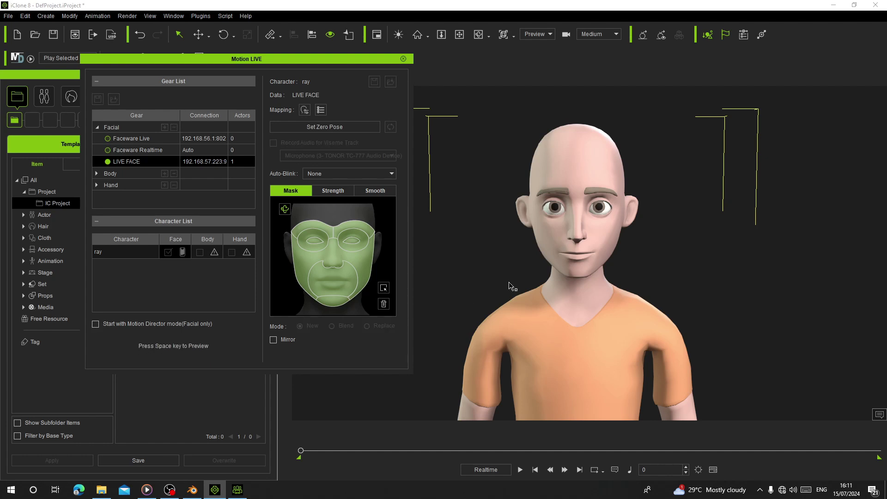
key("space")
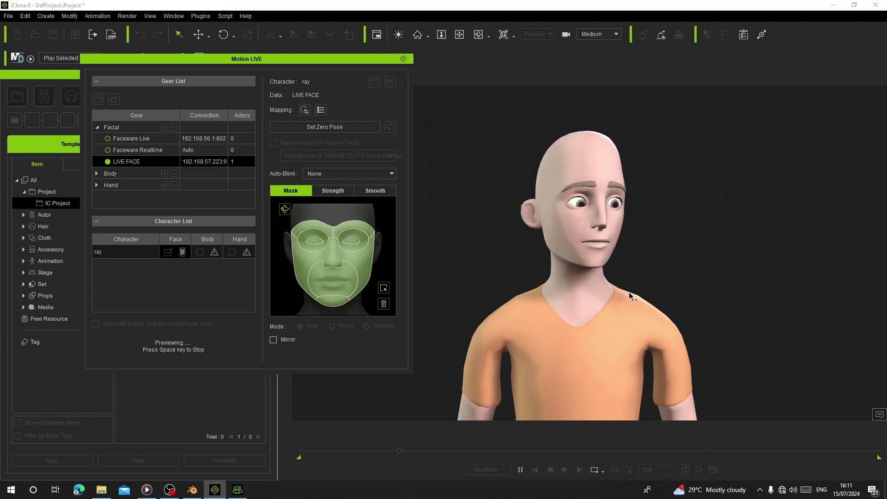
left_click(339, 130)
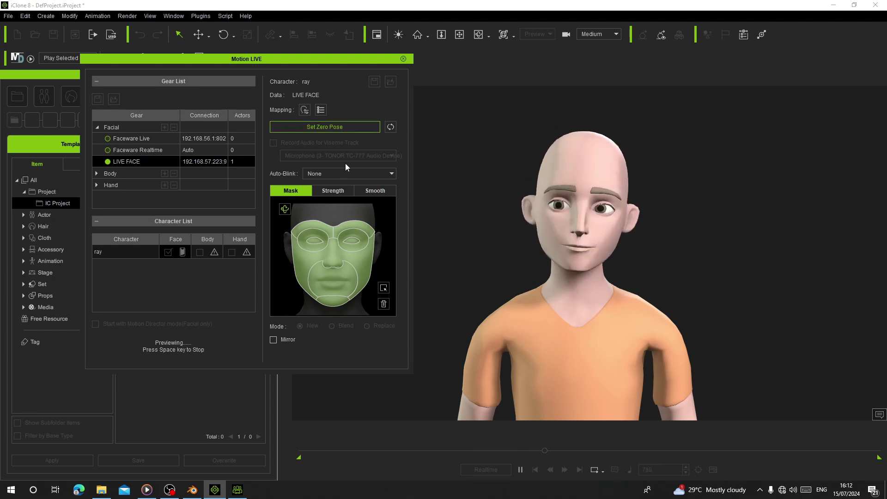
scroll(598, 260, "up", 5)
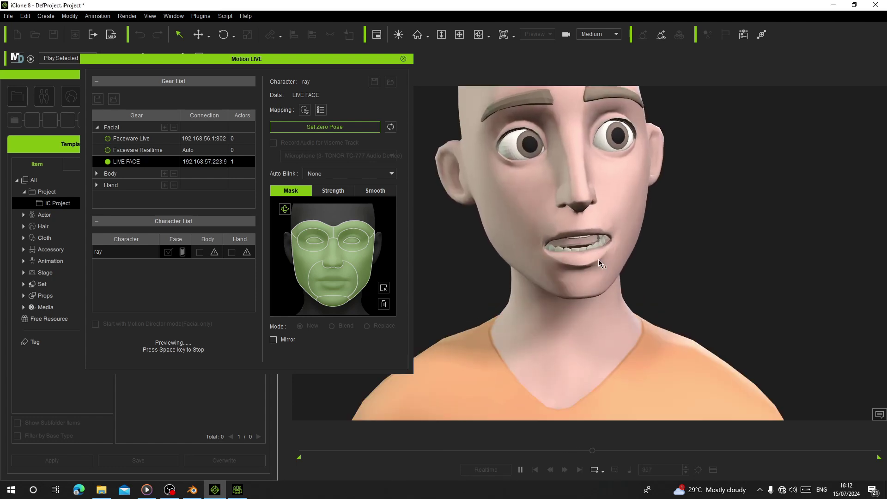
scroll(598, 257, "down", 5)
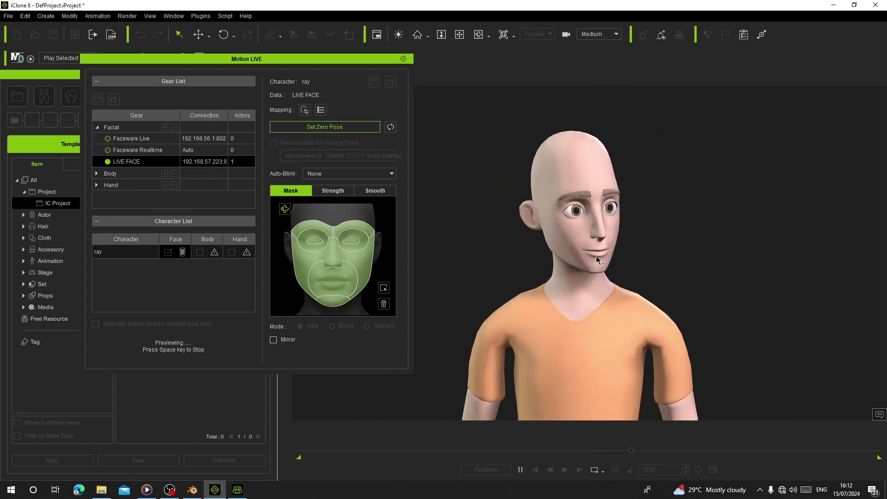
left_click(348, 122)
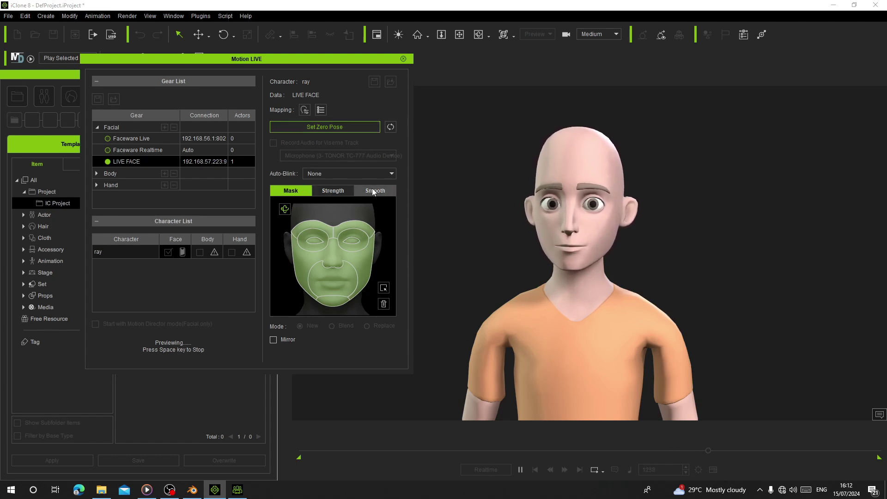
Drop Head Rotate strength to 0 and keep Auto-Blink set to None.
left_click(348, 191)
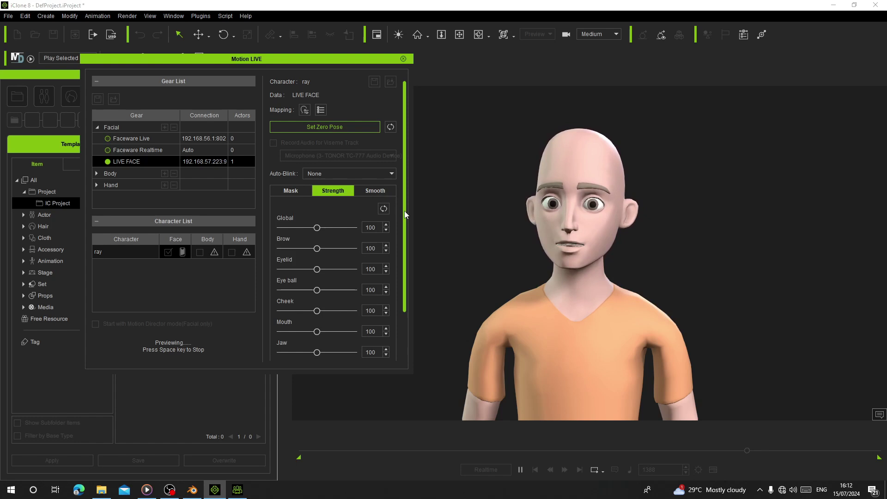
scroll(404, 211, "down", 2)
left_click_drag(317, 321, 205, 324)
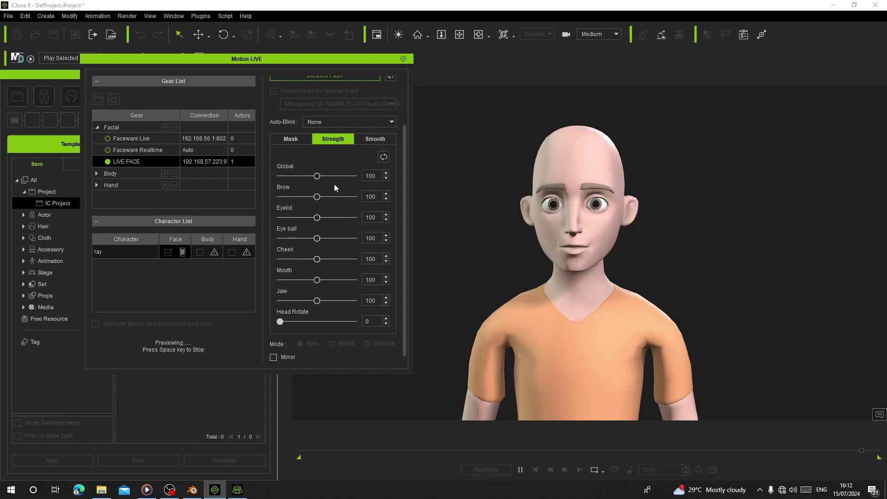
left_click(350, 122)
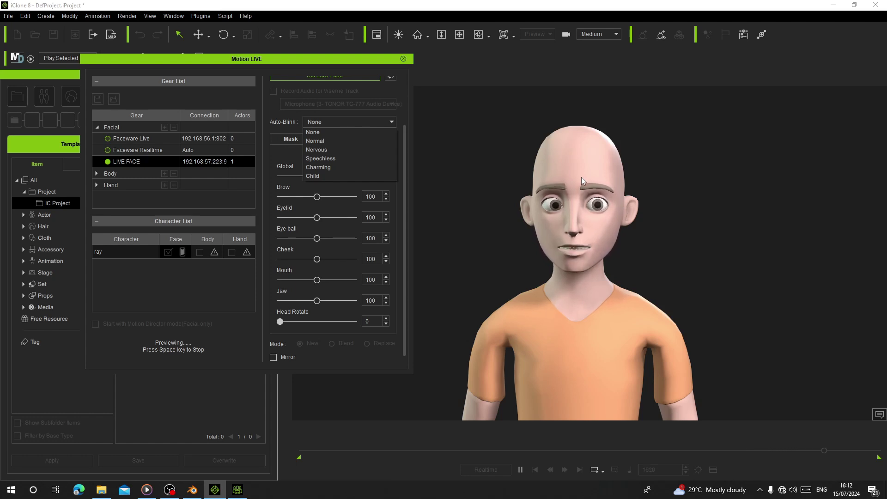
left_click(283, 164)
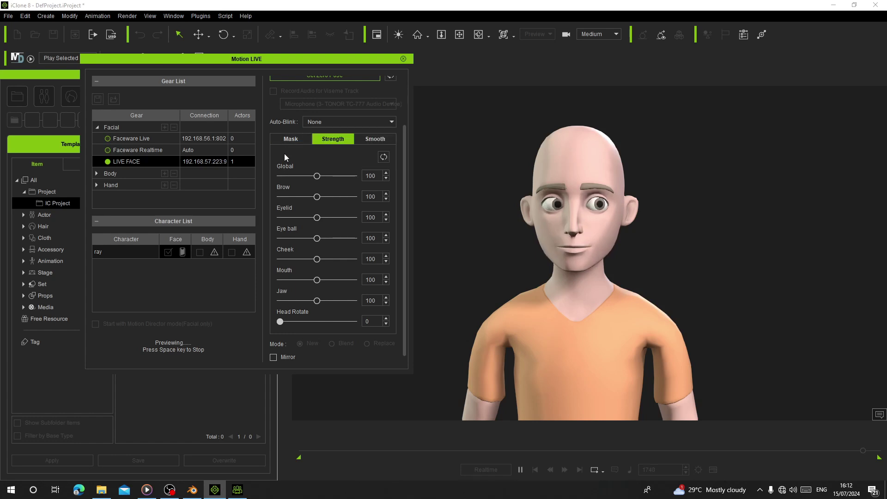
Tick Activate in the Smooth settings to enable face smoothing, then return to Strength.
left_click(375, 138)
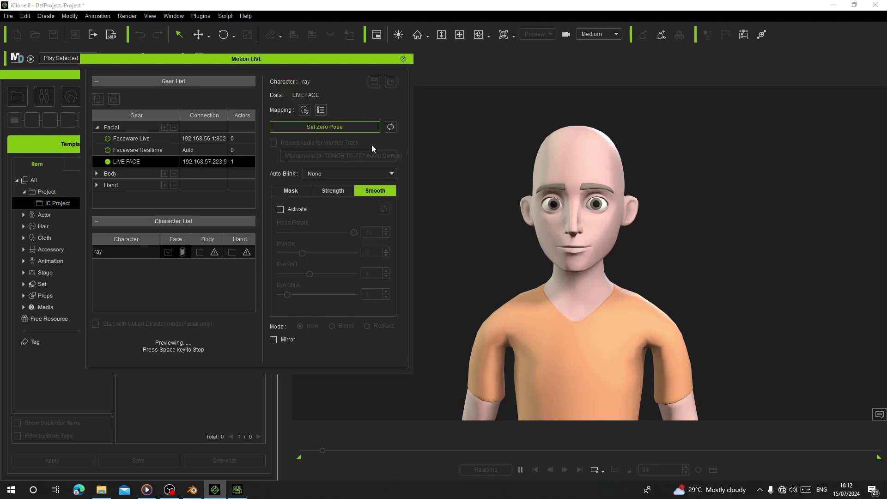
left_click(294, 210)
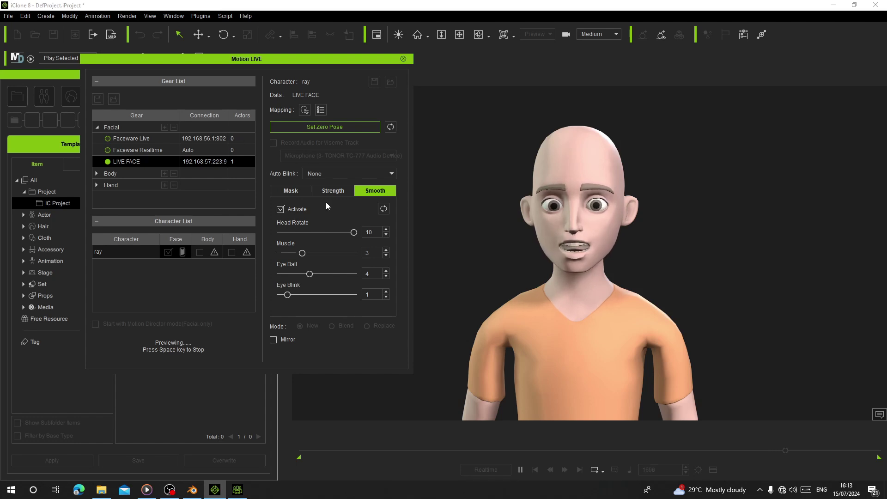
left_click(333, 191)
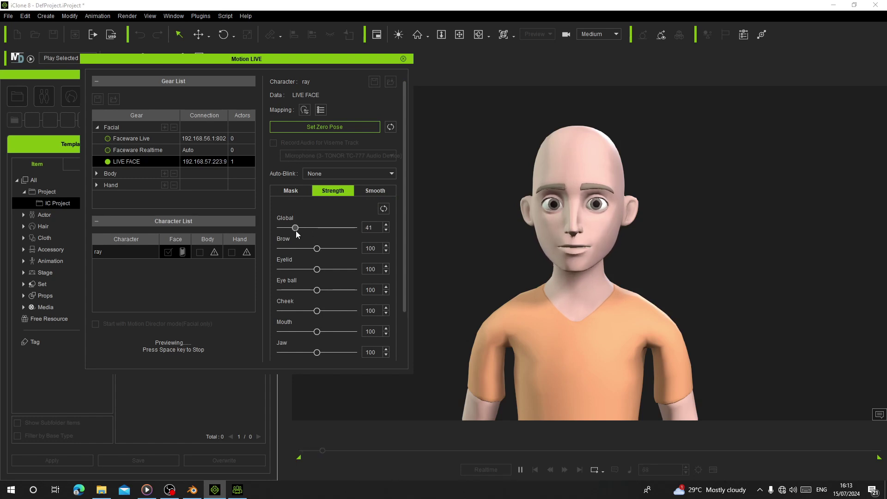
Raise Global strength from 41 to 81 and check the network connection details.
left_click_drag(297, 231, 343, 249)
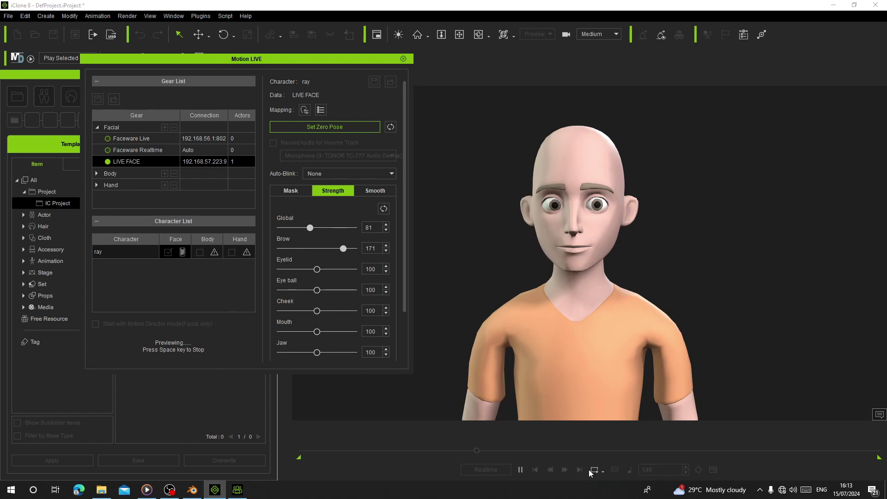
left_click(782, 489)
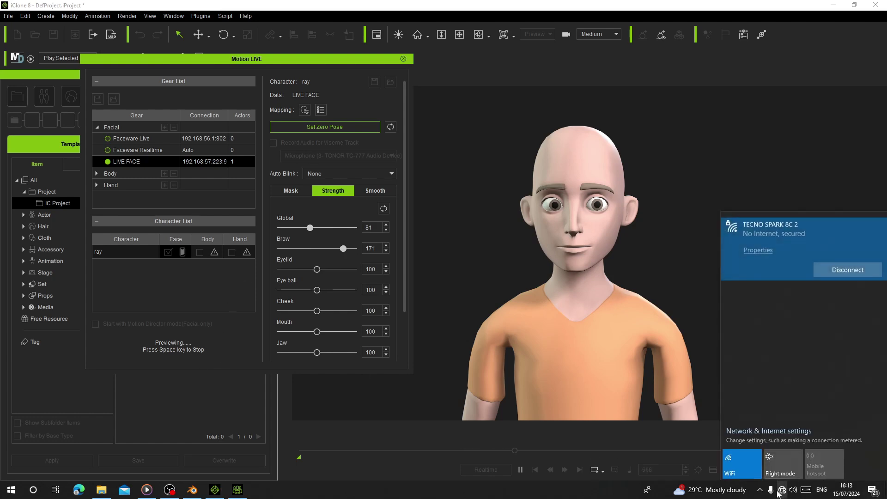
left_click(605, 256)
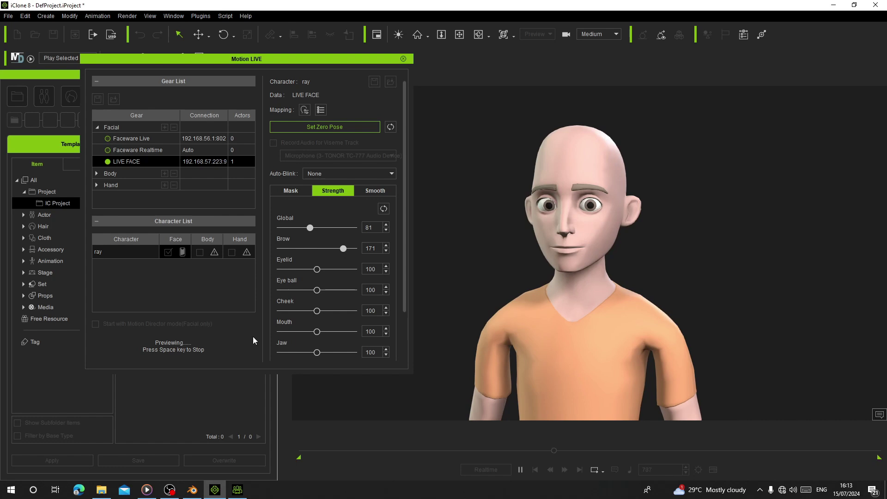
Restart the live face preview and raise Global strength further to 104.
key("space")
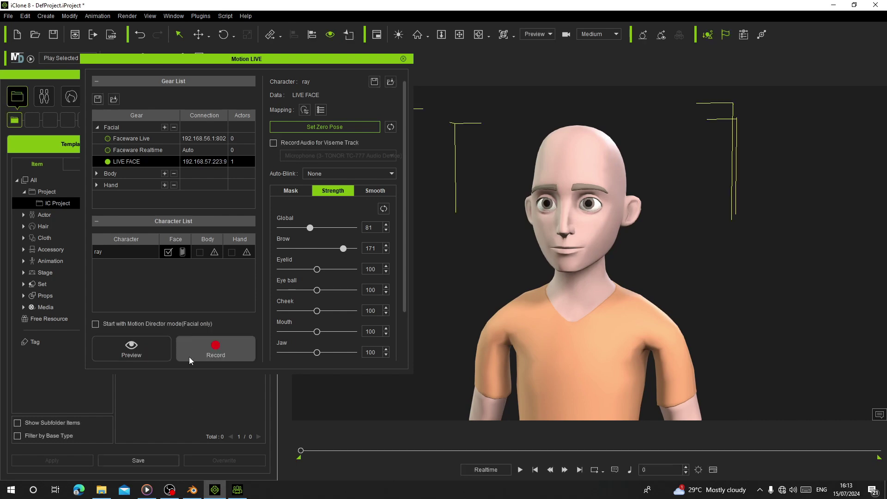
left_click(150, 357)
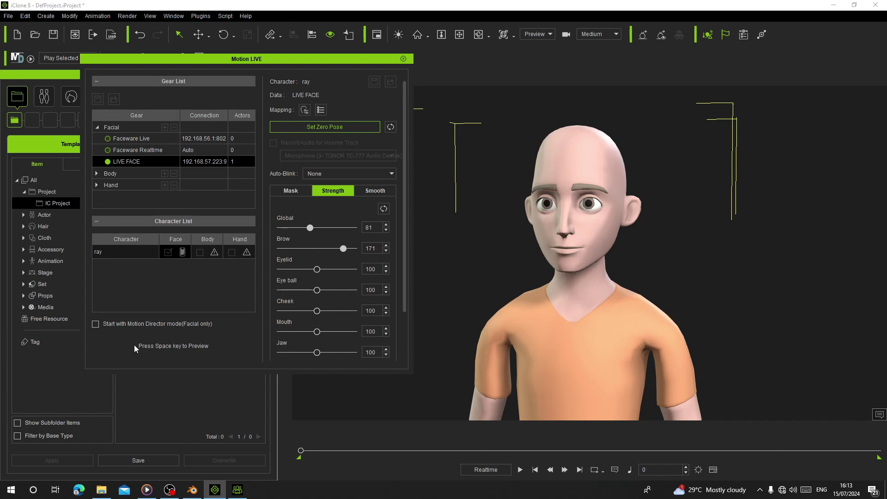
key("space")
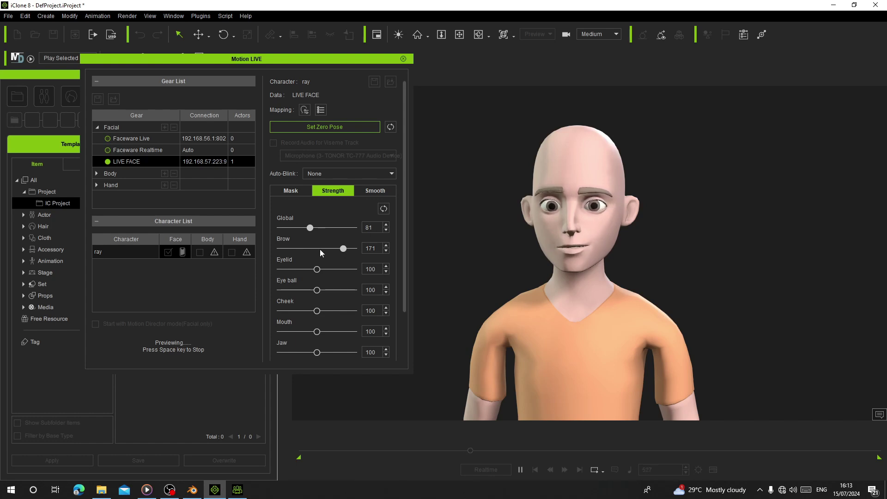
left_click_drag(313, 228, 321, 228)
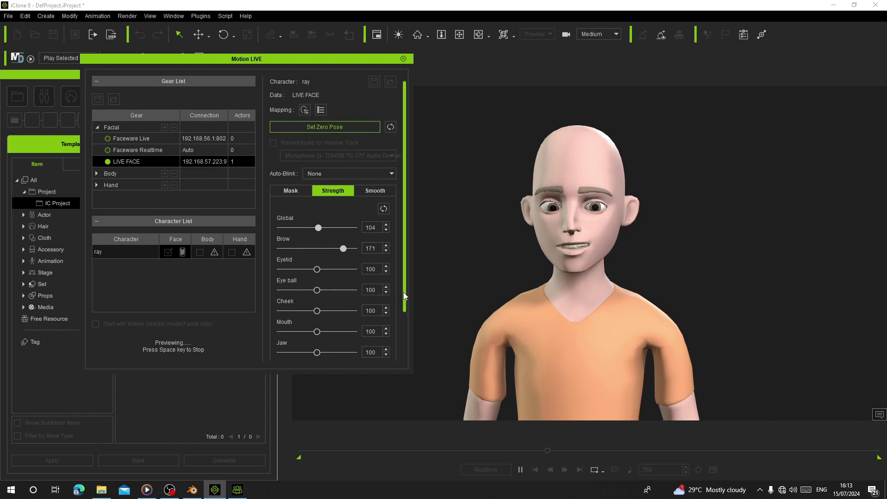
scroll(403, 307, "down", 3)
scroll(407, 316, "up", 3)
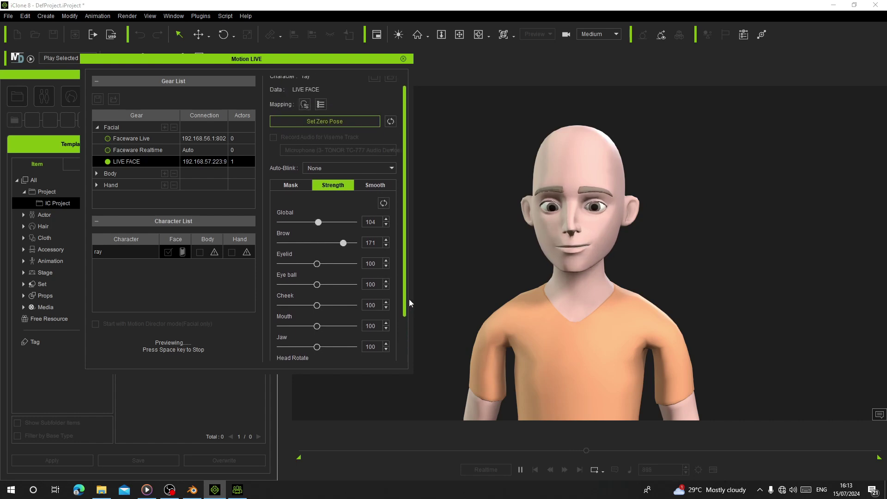